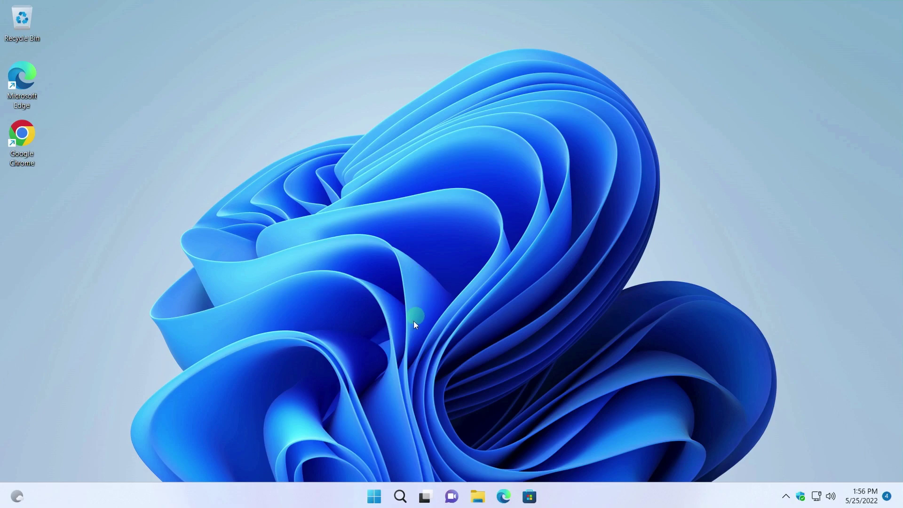
Open System from the Win+X menu, review the Windows 11 Pro 22H2 specifications, then close Settings.
{"action": "right_click", "coordinate": [373, 501]}
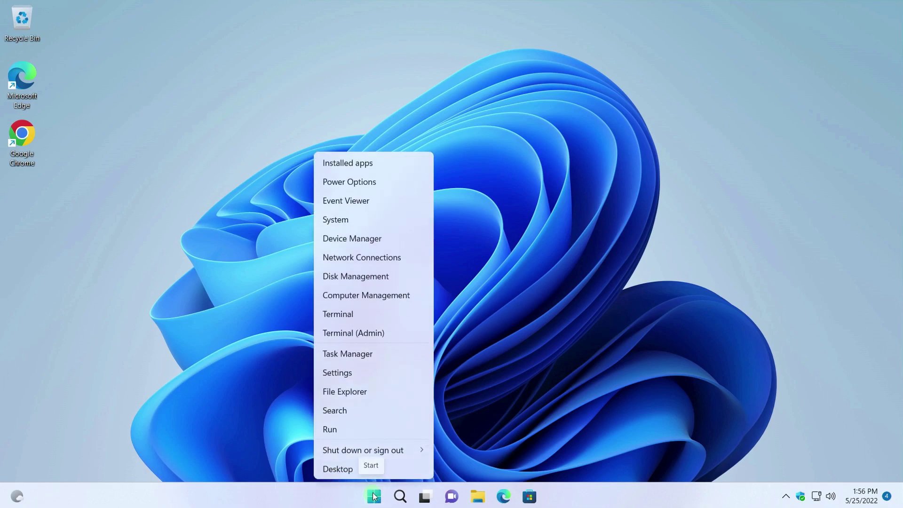
{"action": "left_click", "coordinate": [357, 219]}
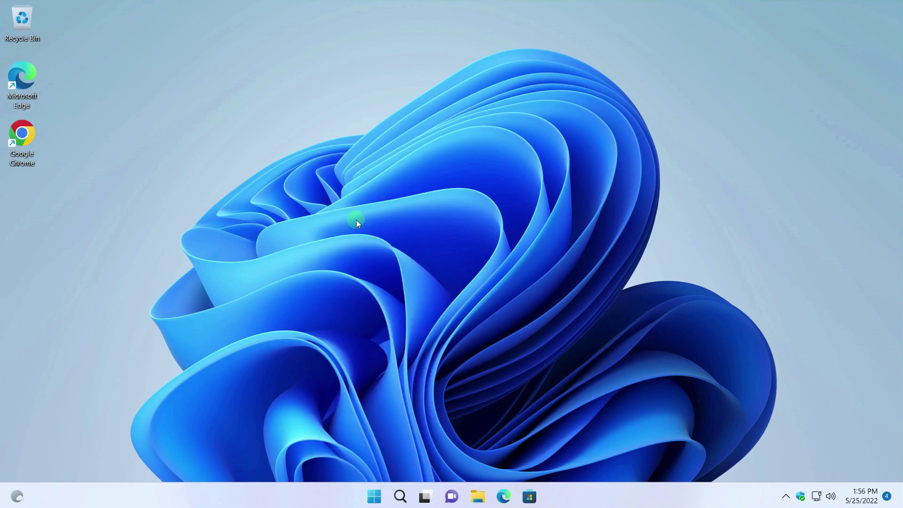
{"action": "scroll", "coordinate": [541, 297], "scroll_direction": "down", "scroll_amount": 2}
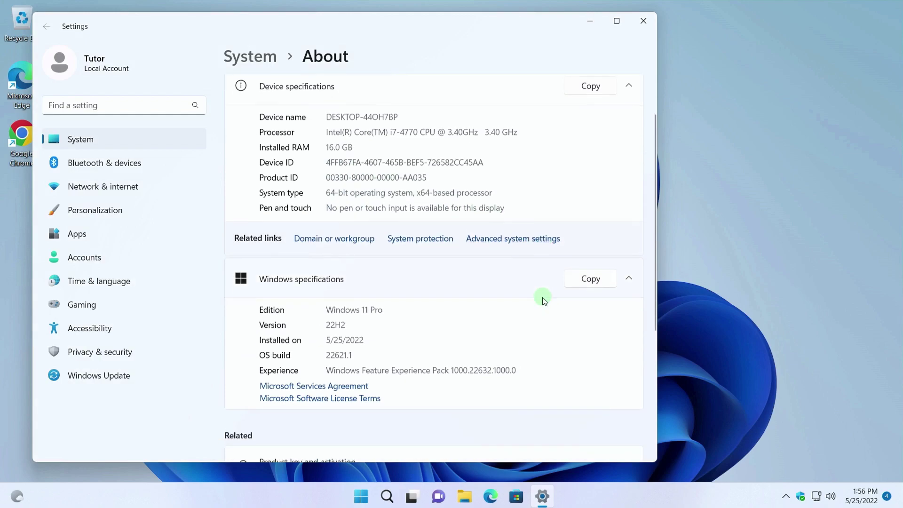
{"action": "scroll", "coordinate": [541, 301], "scroll_direction": "down", "scroll_amount": 2}
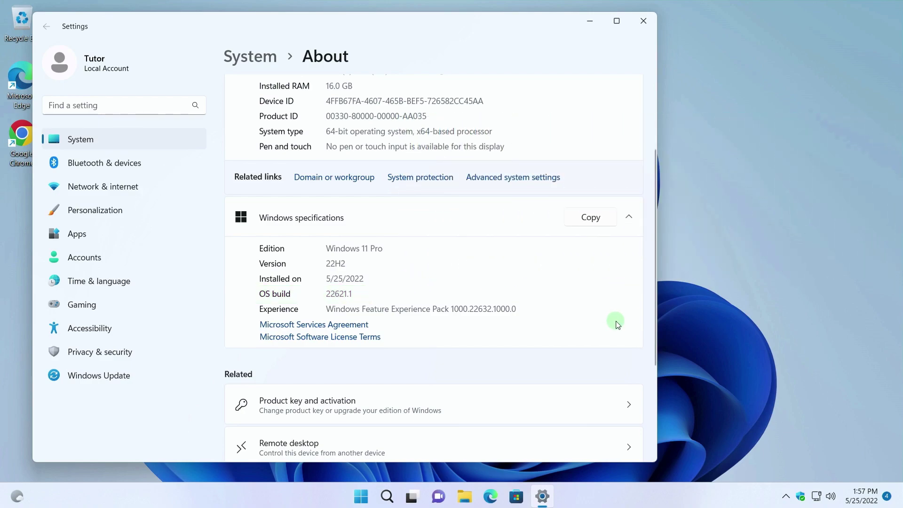
{"action": "left_click", "coordinate": [644, 28]}
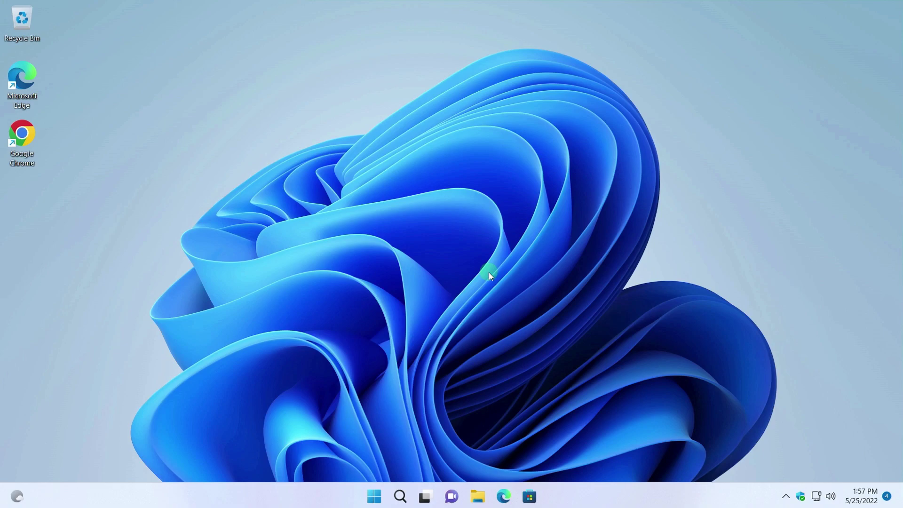
{"action": "left_click", "coordinate": [374, 497]}
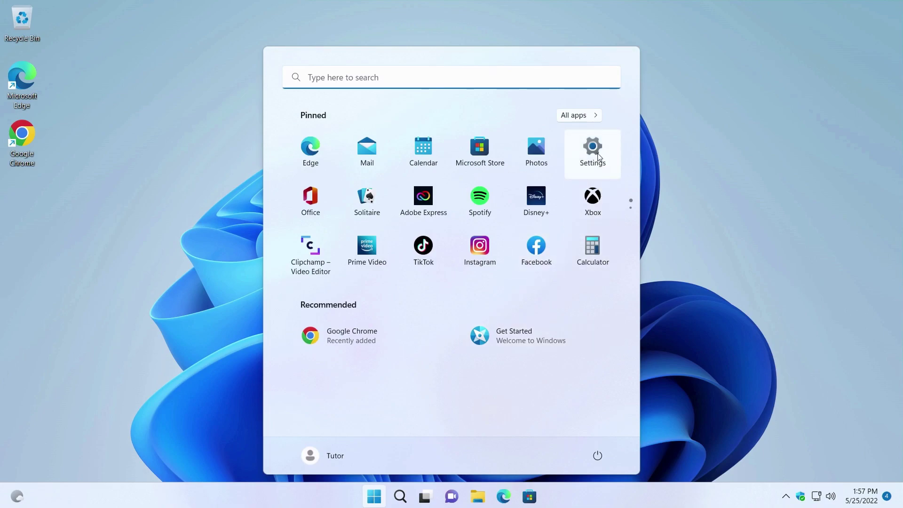
{"action": "left_click", "coordinate": [597, 156]}
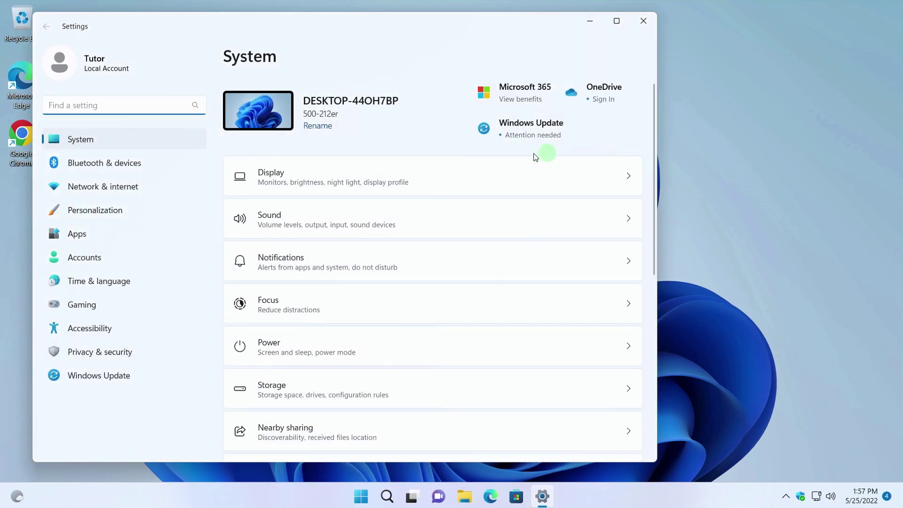
{"action": "left_click", "coordinate": [110, 235]}
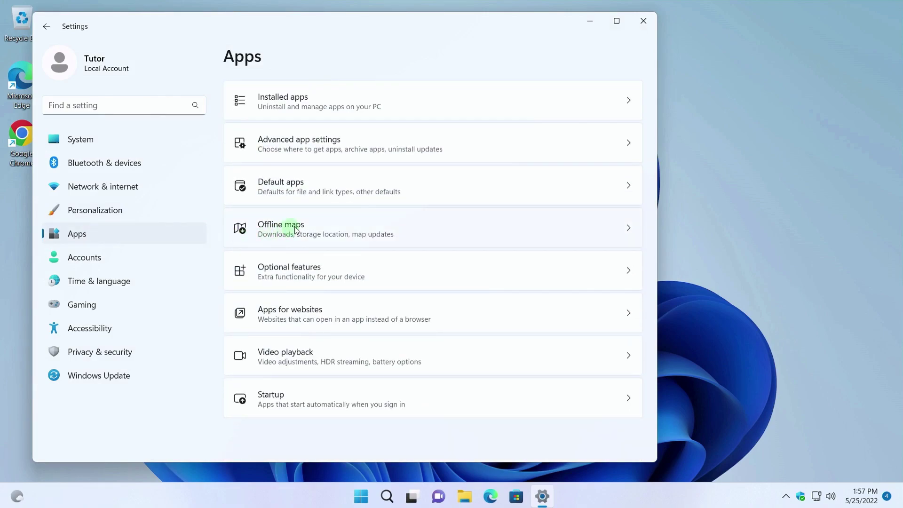
{"action": "left_click", "coordinate": [334, 192]}
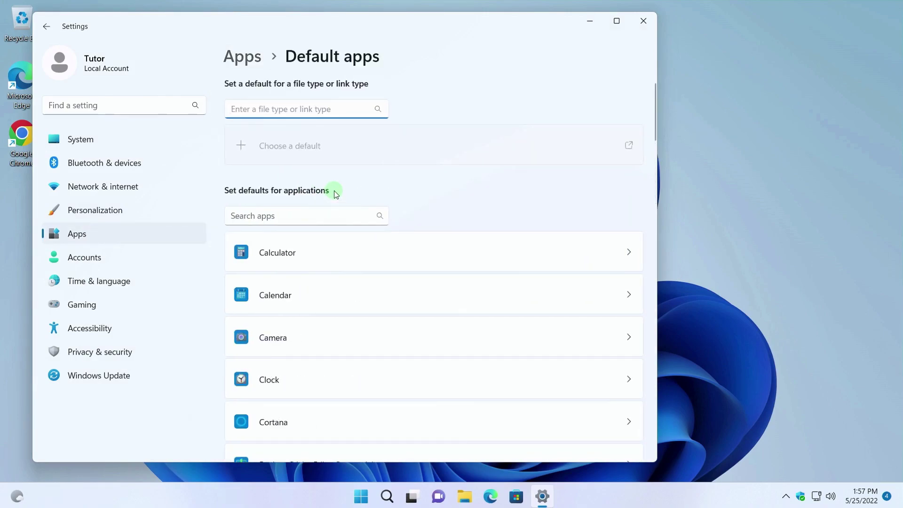
{"action": "scroll", "coordinate": [433, 228], "scroll_direction": "down", "scroll_amount": 2}
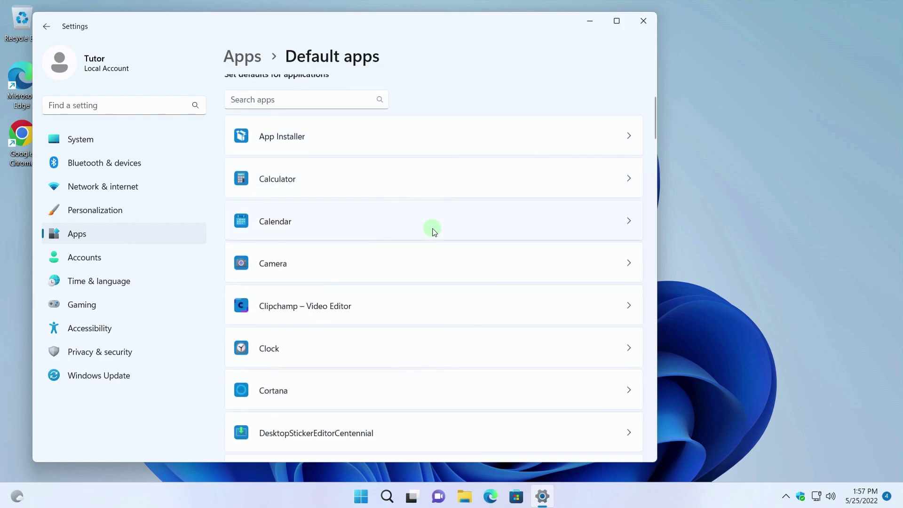
{"action": "scroll", "coordinate": [433, 228], "scroll_direction": "down", "scroll_amount": 2}
{"action": "scroll", "coordinate": [432, 227], "scroll_direction": "down", "scroll_amount": 2}
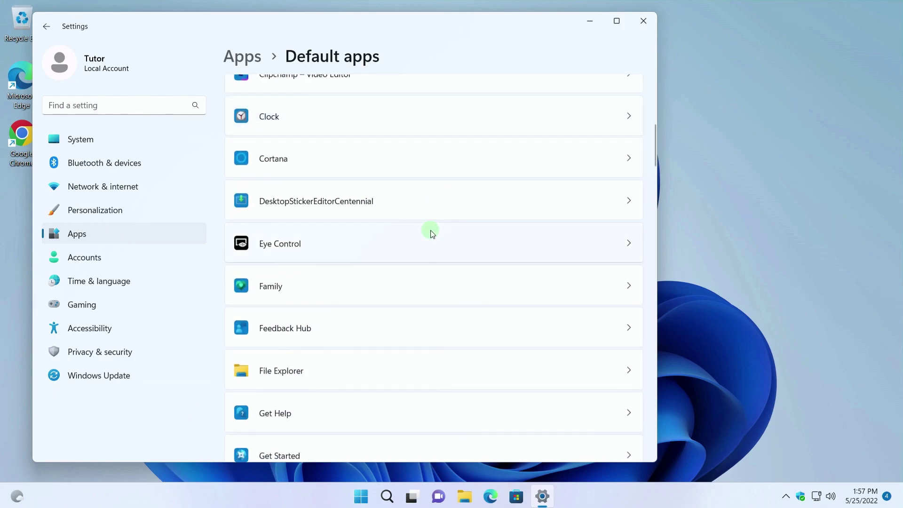
{"action": "scroll", "coordinate": [432, 232], "scroll_direction": "down", "scroll_amount": 2}
{"action": "scroll", "coordinate": [431, 231], "scroll_direction": "down", "scroll_amount": 2}
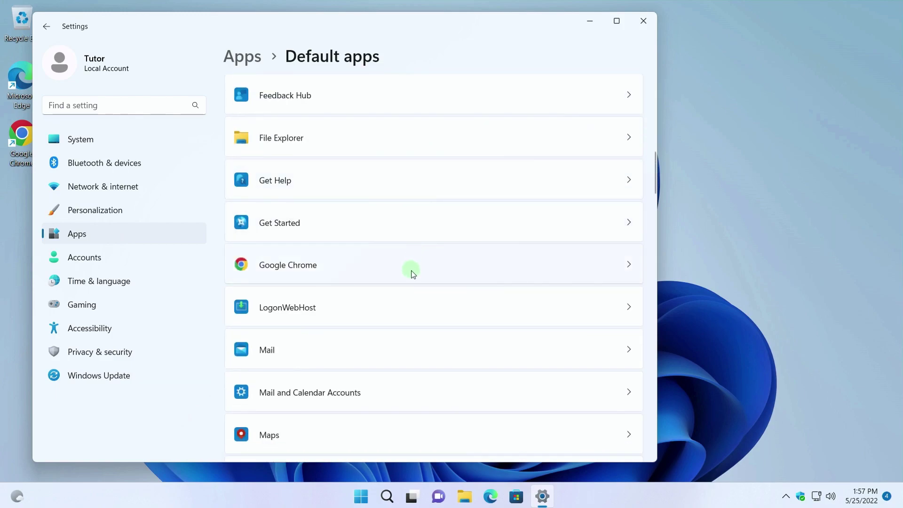
{"action": "left_click", "coordinate": [413, 272]}
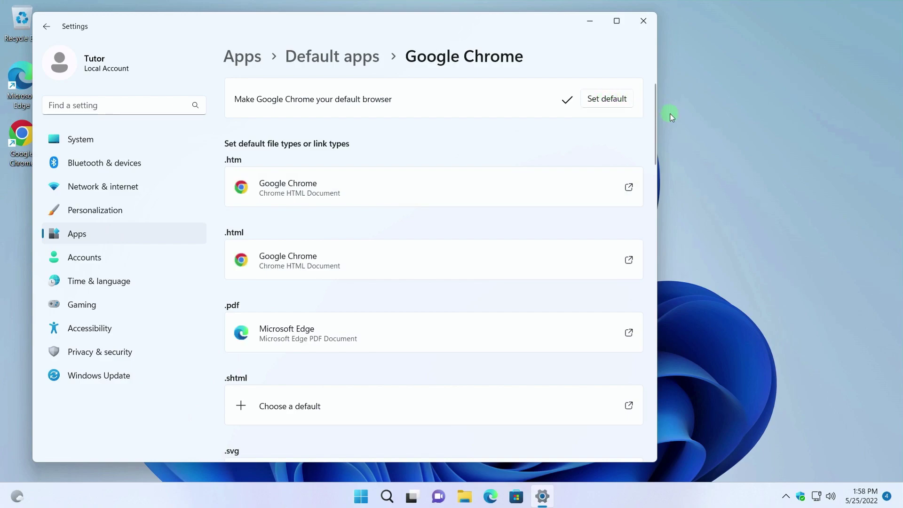
{"action": "left_click", "coordinate": [644, 23]}
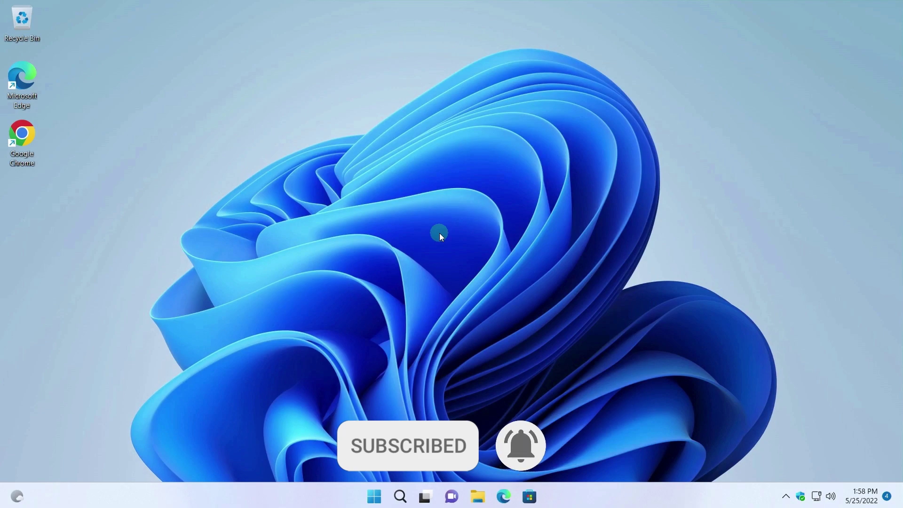
Try pinning TikTok from the Start menu by dragging it onto the taskbar.
{"action": "key", "text": "super"}
{"action": "left_click_drag", "start_coordinate": [424, 248], "coordinate": [567, 498]}
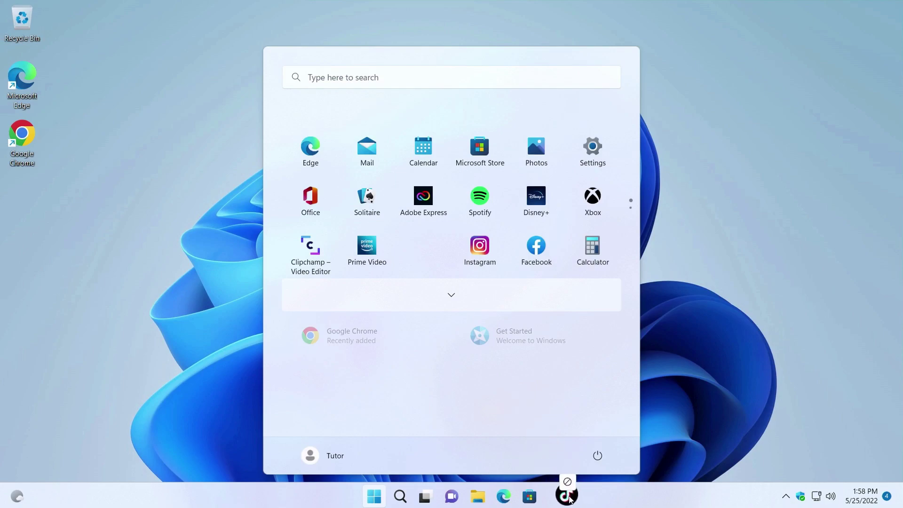
{"action": "left_click_drag", "start_coordinate": [567, 497], "coordinate": [568, 497]}
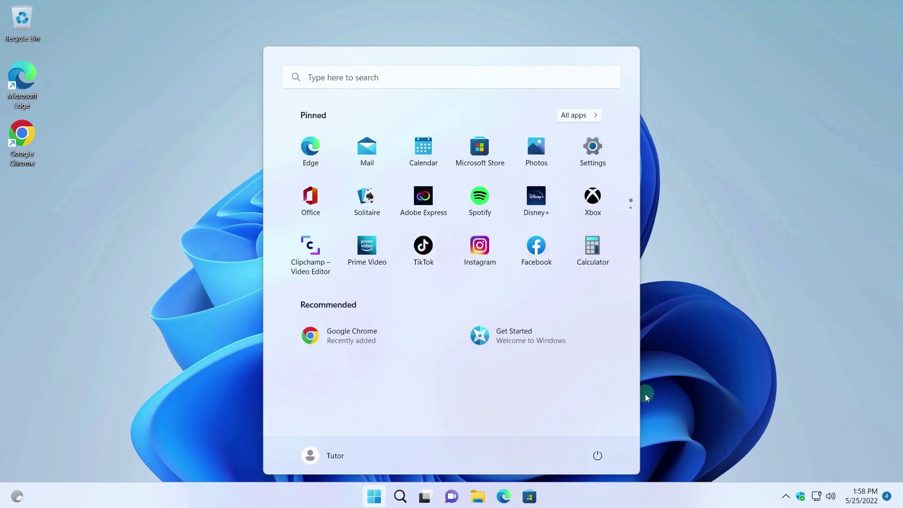
Drag Google Chrome and Calculator from All apps onto the taskbar, then bring up Calculator's taskbar menu.
{"action": "left_click", "coordinate": [594, 116]}
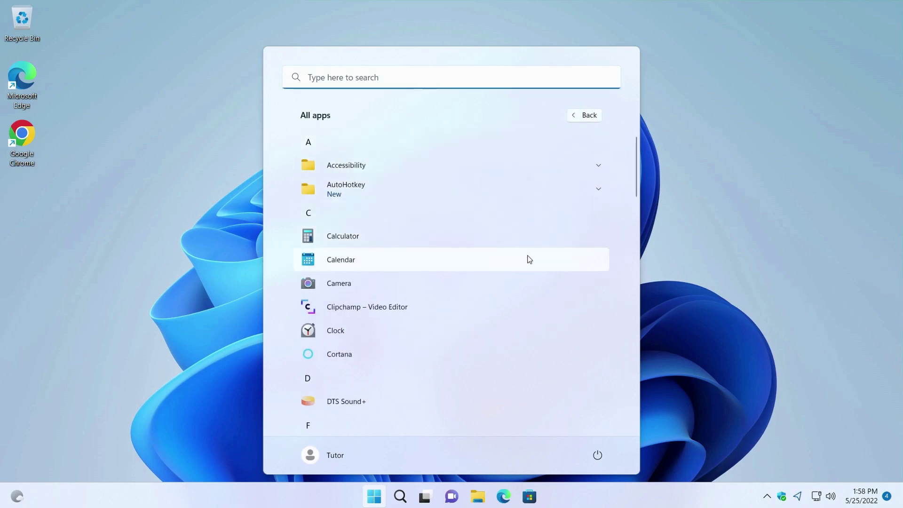
{"action": "scroll", "coordinate": [528, 261], "scroll_direction": "down", "scroll_amount": 1}
{"action": "scroll", "coordinate": [528, 264], "scroll_direction": "down", "scroll_amount": 2}
{"action": "scroll", "coordinate": [529, 272], "scroll_direction": "down", "scroll_amount": 2}
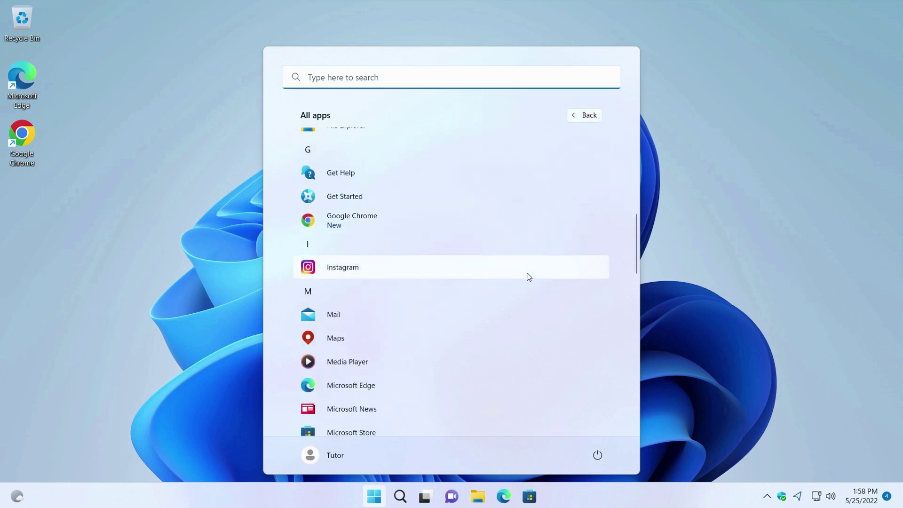
{"action": "mouse_move", "coordinate": [419, 224]}
{"action": "left_mouse_down"}
{"action": "mouse_move", "coordinate": [489, 313]}
{"action": "mouse_move", "coordinate": [567, 502]}
{"action": "left_mouse_up"}
{"action": "scroll", "coordinate": [518, 368], "scroll_direction": "up", "scroll_amount": 1}
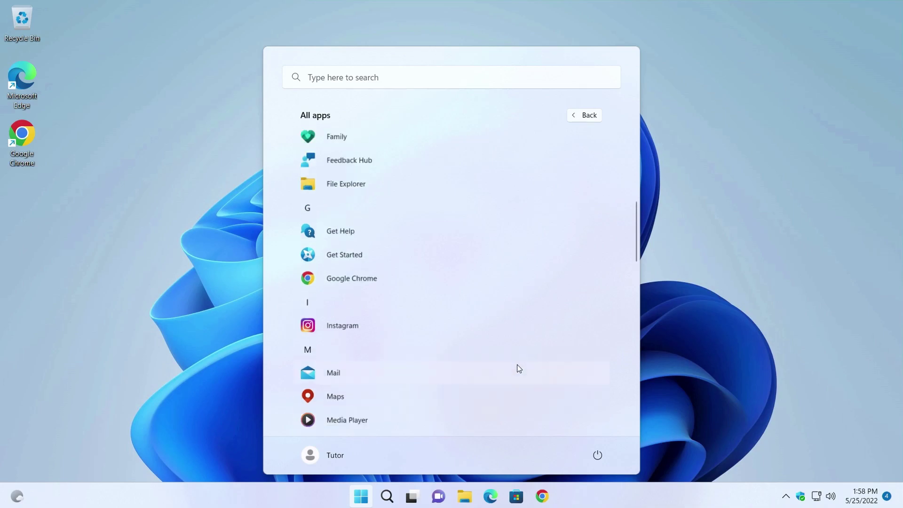
{"action": "scroll", "coordinate": [517, 367], "scroll_direction": "up", "scroll_amount": 1}
{"action": "scroll", "coordinate": [518, 367], "scroll_direction": "up", "scroll_amount": 1}
{"action": "scroll", "coordinate": [518, 368], "scroll_direction": "up", "scroll_amount": 1}
{"action": "scroll", "coordinate": [518, 367], "scroll_direction": "up", "scroll_amount": 1}
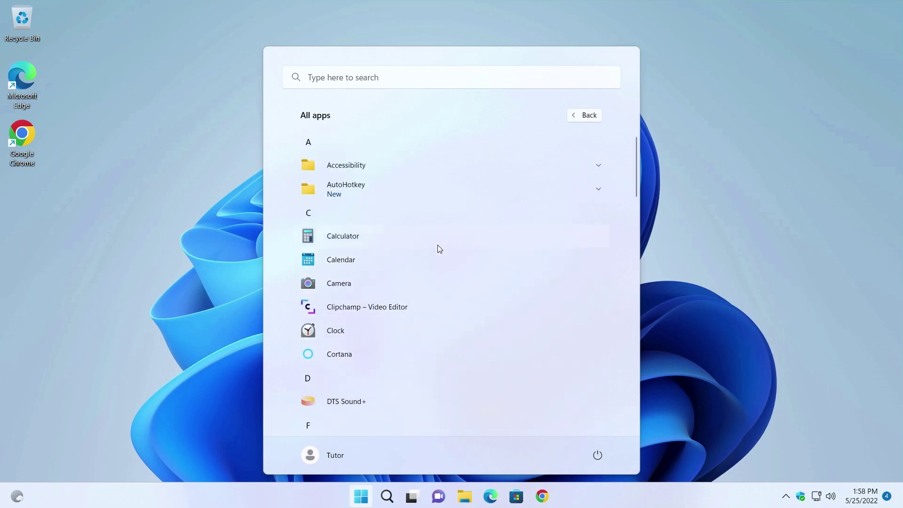
{"action": "left_click_drag", "start_coordinate": [438, 242], "coordinate": [573, 505]}
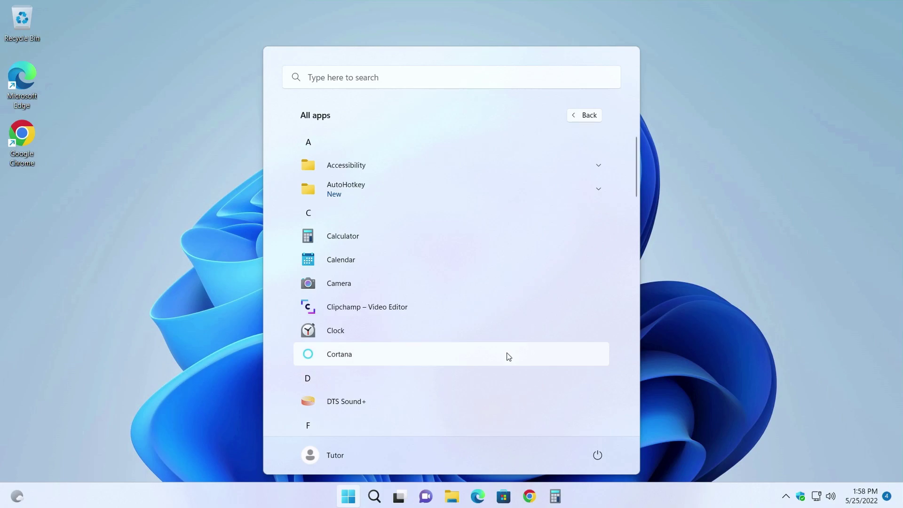
{"action": "scroll", "coordinate": [507, 358], "scroll_direction": "down", "scroll_amount": 2}
{"action": "scroll", "coordinate": [506, 359], "scroll_direction": "down", "scroll_amount": 2}
{"action": "scroll", "coordinate": [507, 360], "scroll_direction": "down", "scroll_amount": 2}
{"action": "scroll", "coordinate": [508, 361], "scroll_direction": "down", "scroll_amount": 2}
{"action": "scroll", "coordinate": [509, 363], "scroll_direction": "down", "scroll_amount": 3}
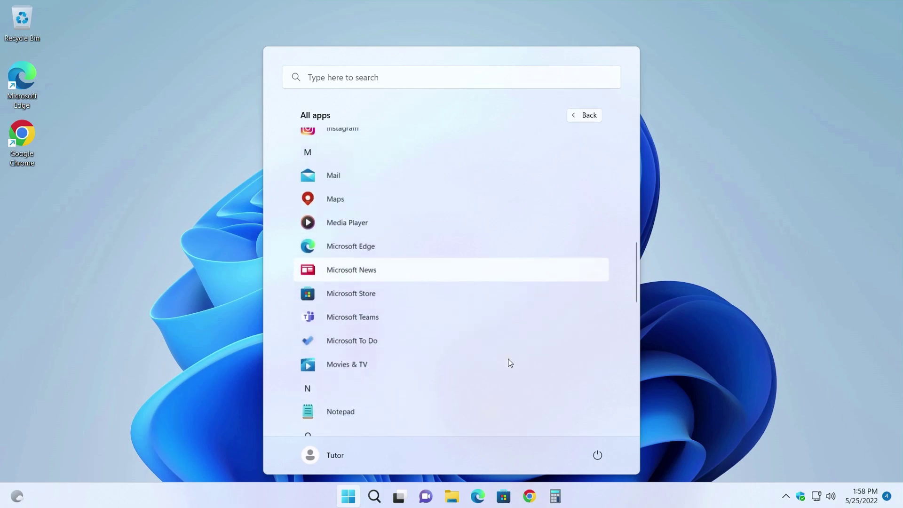
{"action": "scroll", "coordinate": [510, 362], "scroll_direction": "down", "scroll_amount": 2}
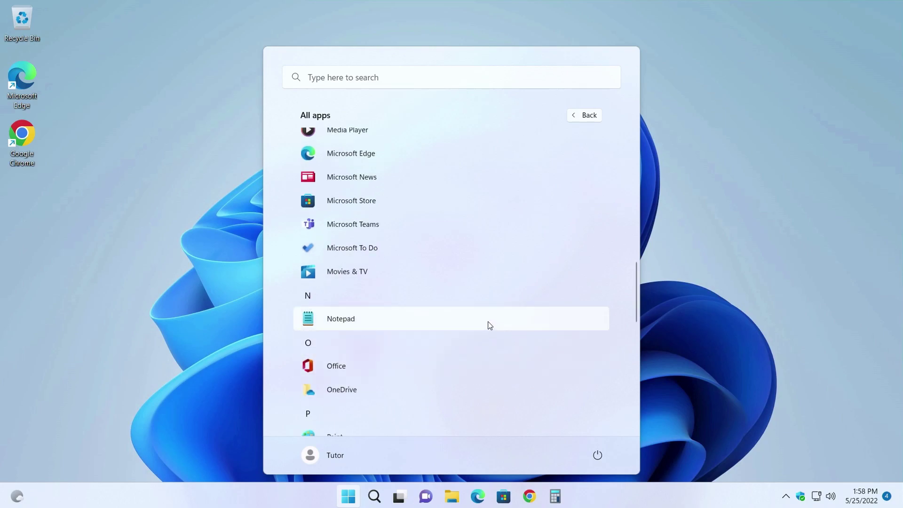
{"action": "mouse_move", "coordinate": [486, 323]}
{"action": "left_mouse_down"}
{"action": "mouse_move", "coordinate": [541, 402]}
{"action": "mouse_move", "coordinate": [583, 505]}
{"action": "left_mouse_up"}
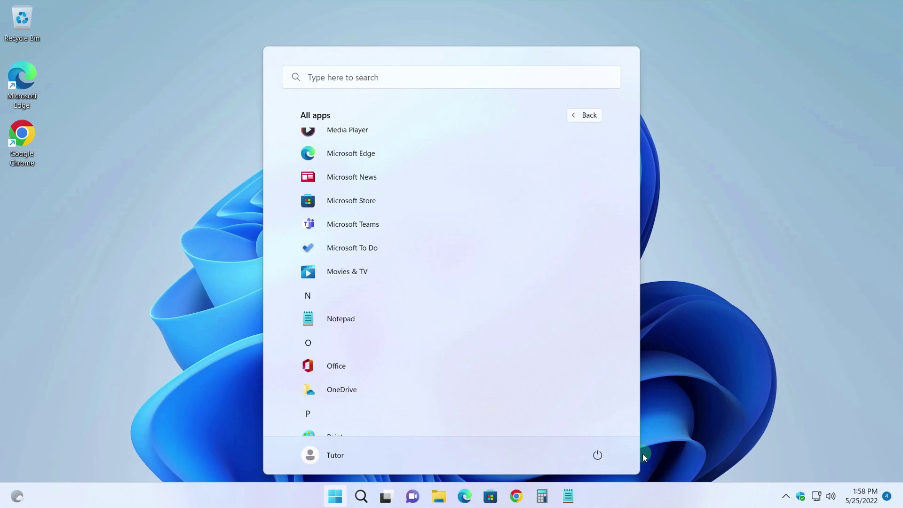
{"action": "right_click", "coordinate": [541, 500]}
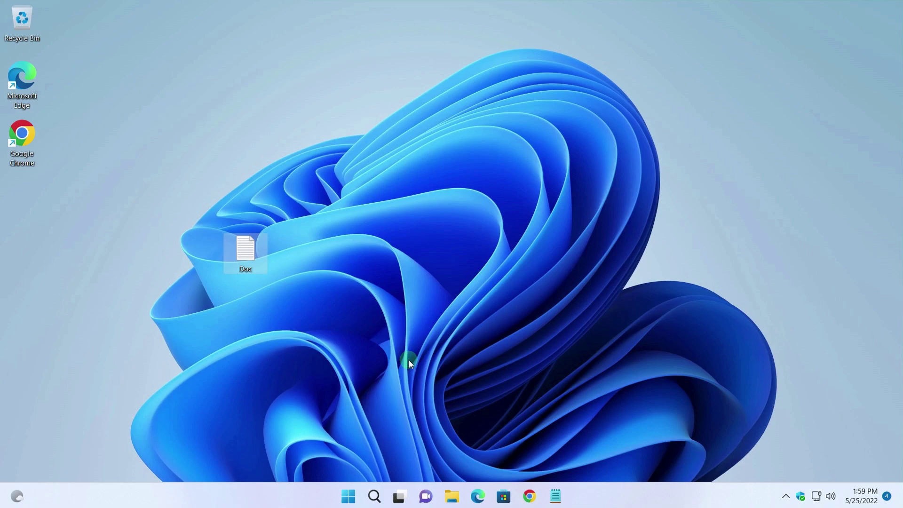
Open and close the Doc file, then start a new Notepad window.
{"action": "double_click", "coordinate": [244, 249]}
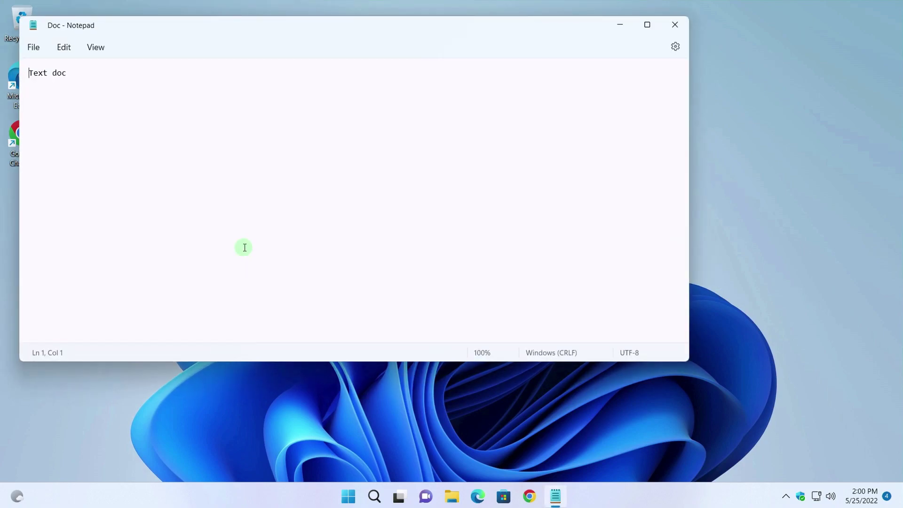
{"action": "left_click", "coordinate": [677, 24]}
{"action": "left_click", "coordinate": [556, 496]}
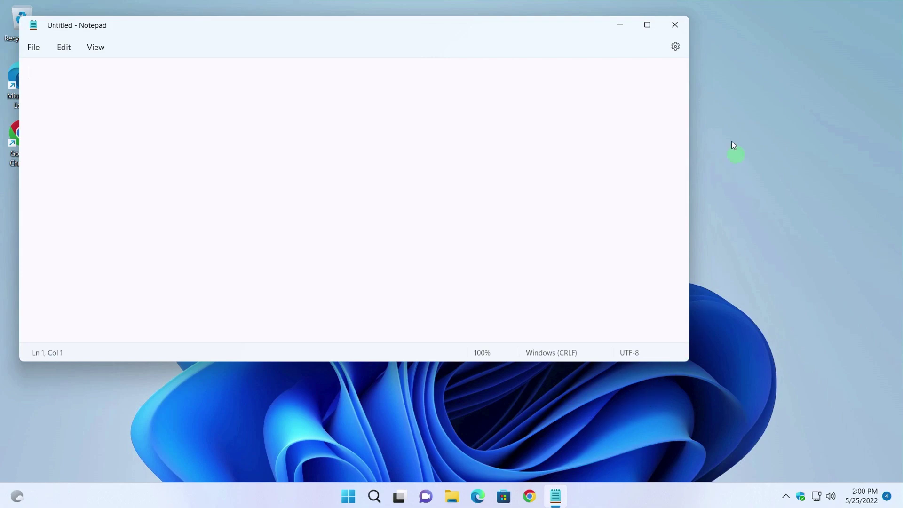
Minimize Notepad and drag the Doc file via its taskbar icon into the Notepad window.
{"action": "left_click", "coordinate": [619, 25]}
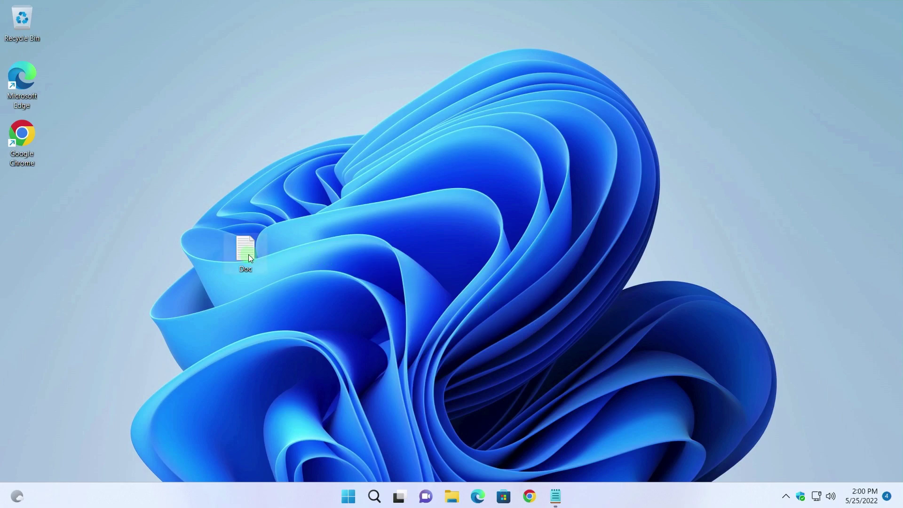
{"action": "mouse_move", "coordinate": [249, 255]}
{"action": "left_mouse_down"}
{"action": "mouse_move", "coordinate": [441, 396]}
{"action": "mouse_move", "coordinate": [558, 501]}
{"action": "left_mouse_up"}
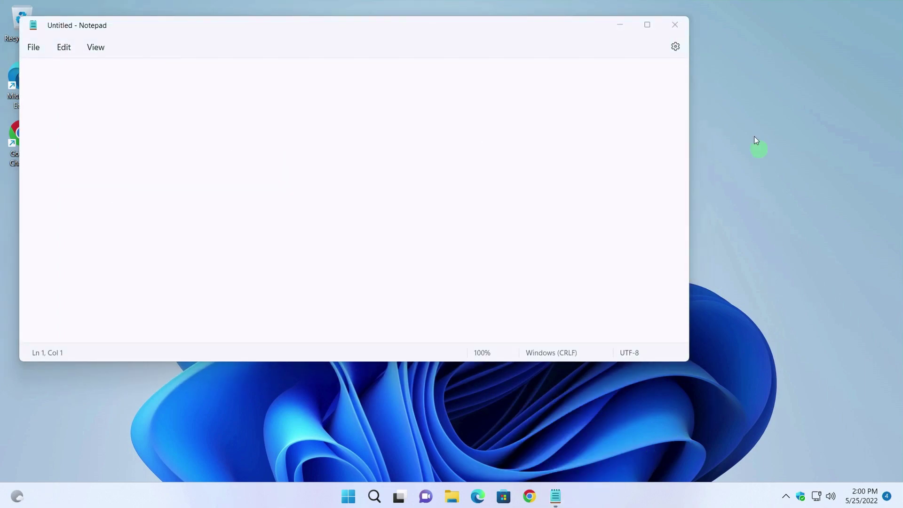
{"action": "left_click", "coordinate": [621, 25]}
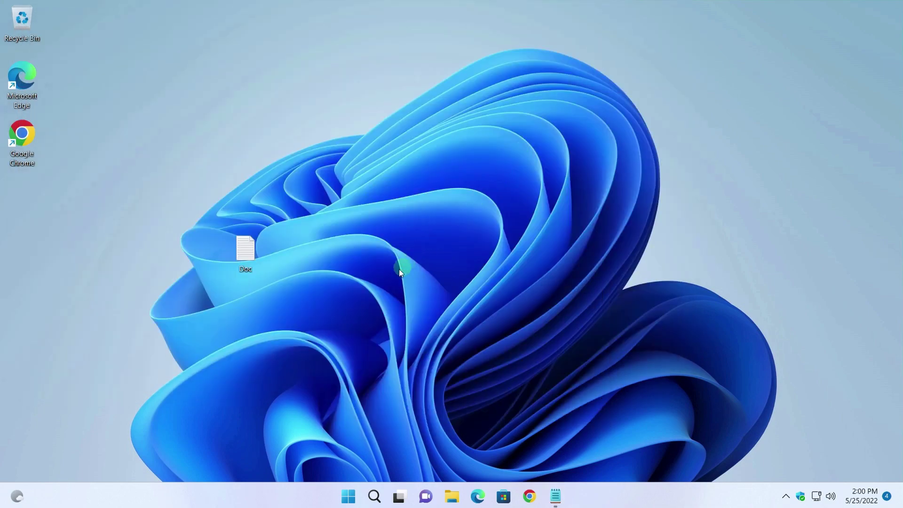
{"action": "left_click_drag", "start_coordinate": [245, 253], "coordinate": [561, 503]}
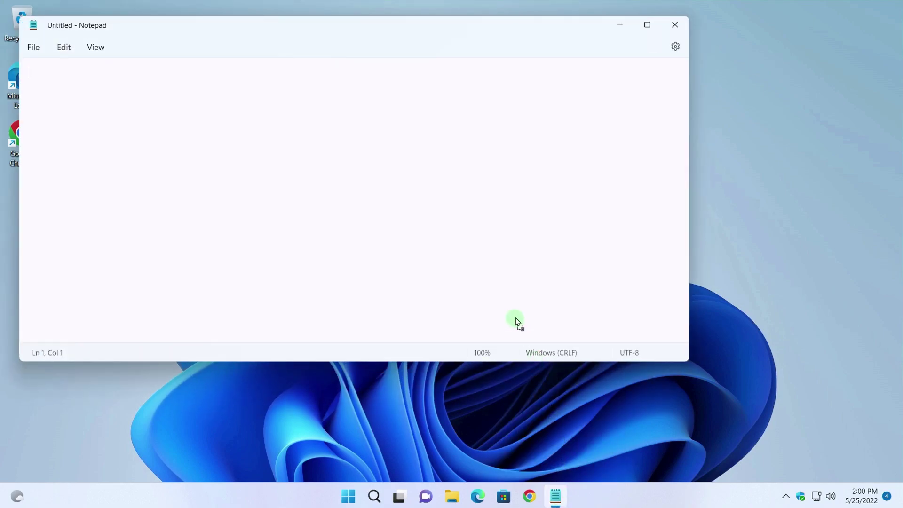
{"action": "left_click_drag", "start_coordinate": [562, 503], "coordinate": [514, 317]}
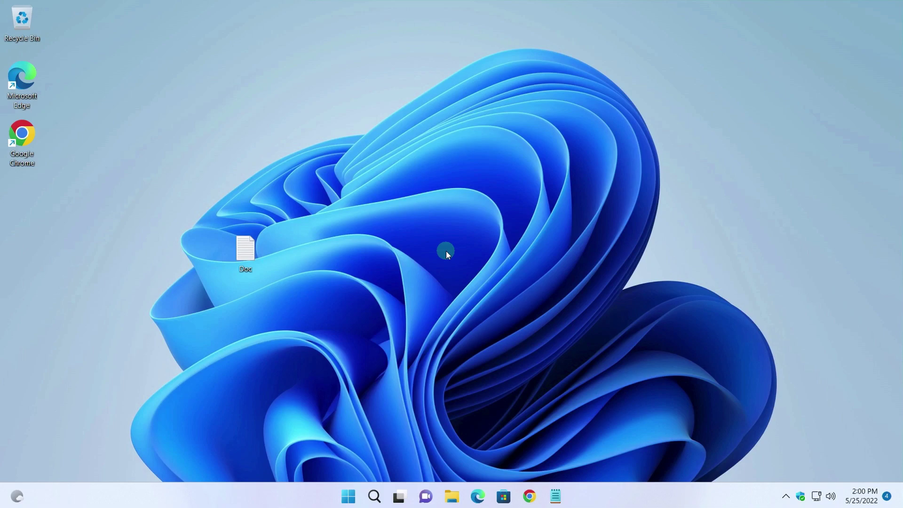
Open Start settings from the Start menu and choose the More pins layout.
{"action": "key", "text": "super"}
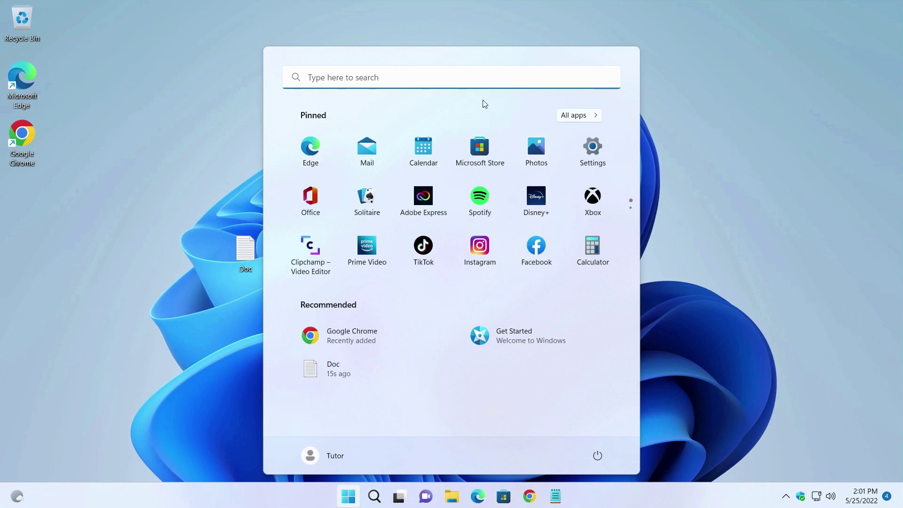
{"action": "right_click", "coordinate": [473, 110]}
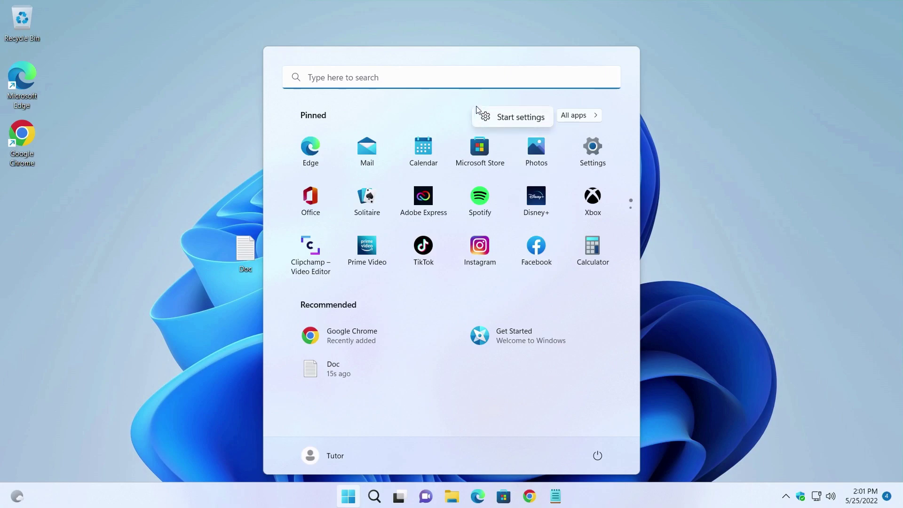
{"action": "left_click", "coordinate": [504, 118]}
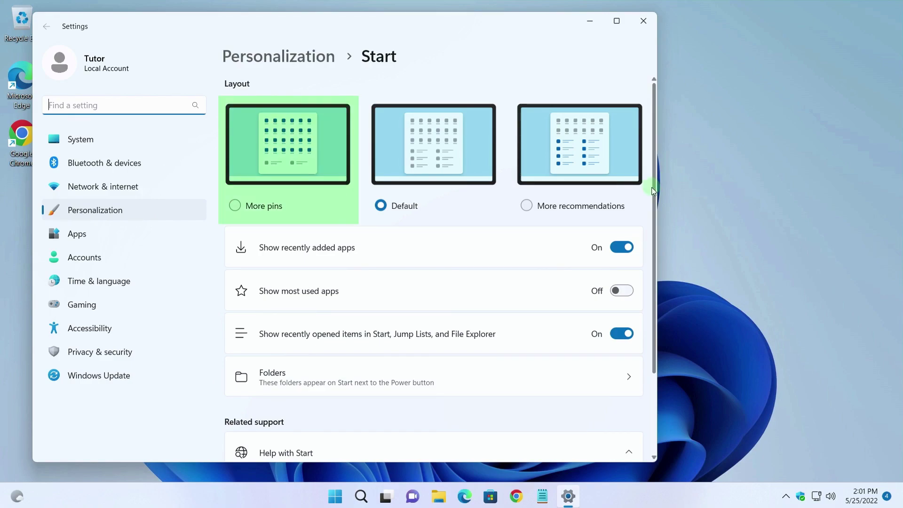
{"action": "left_click", "coordinate": [234, 207]}
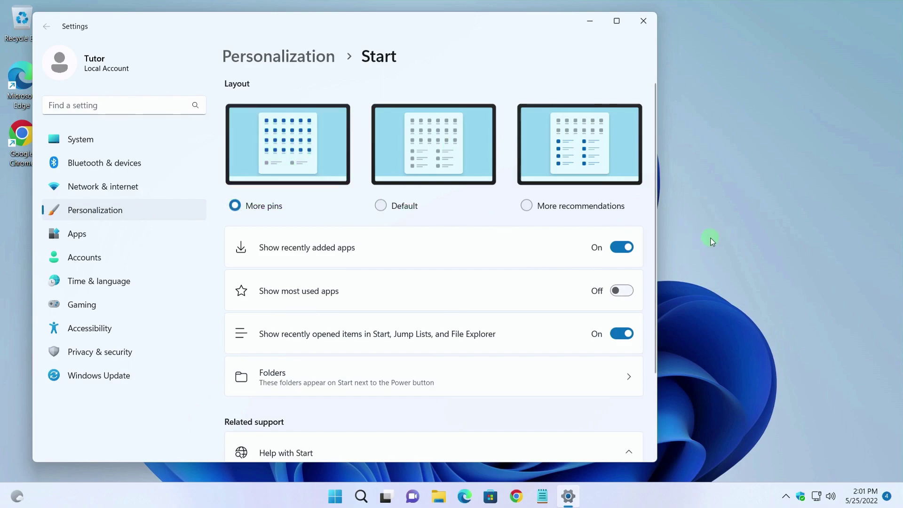
Preview More pins and More recommendations layouts, settle on More pins, and close Settings.
{"action": "key", "text": "super"}
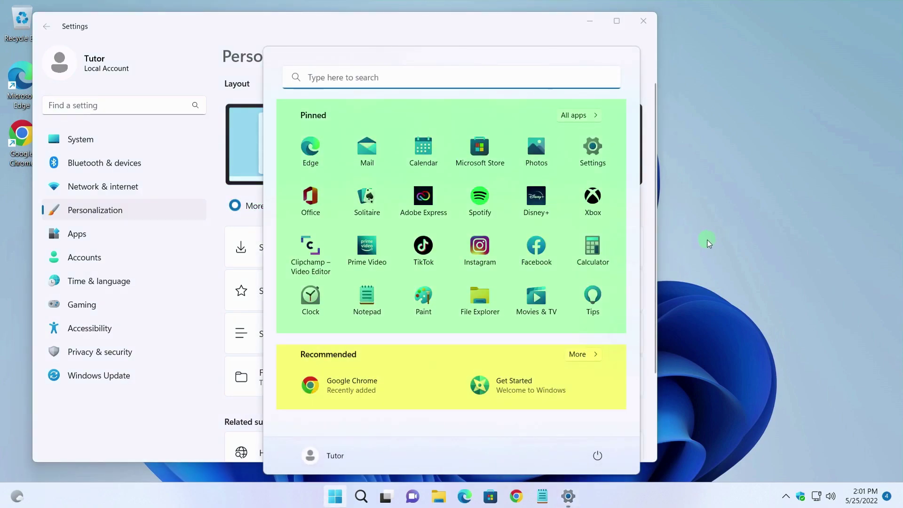
{"action": "key", "text": "super"}
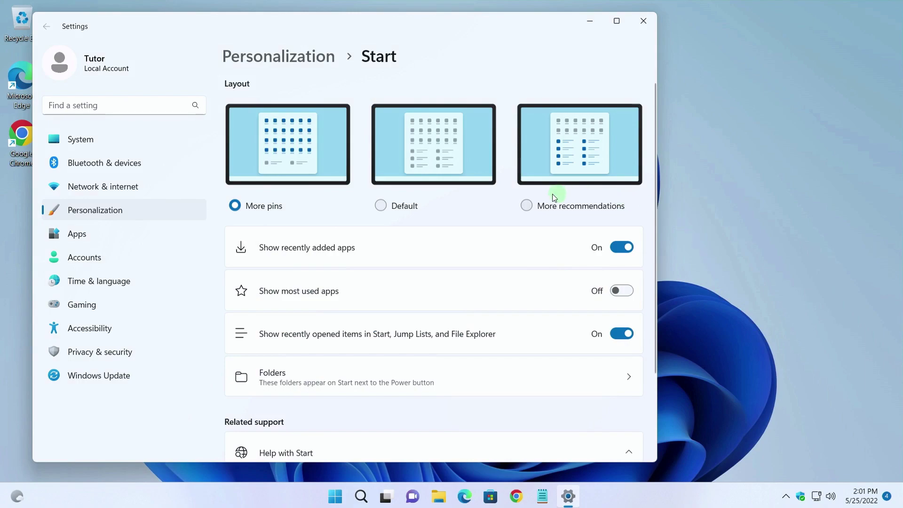
{"action": "left_click", "coordinate": [532, 206]}
{"action": "key", "text": "super"}
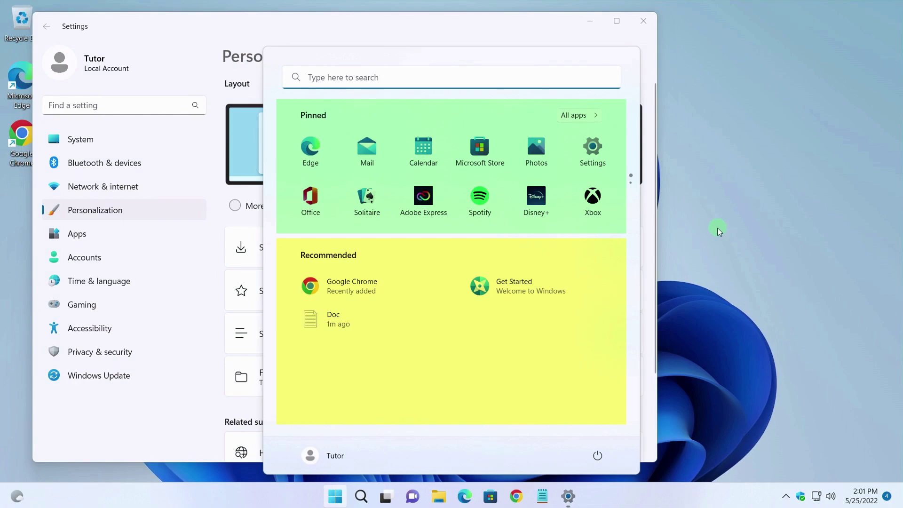
{"action": "key", "text": "super"}
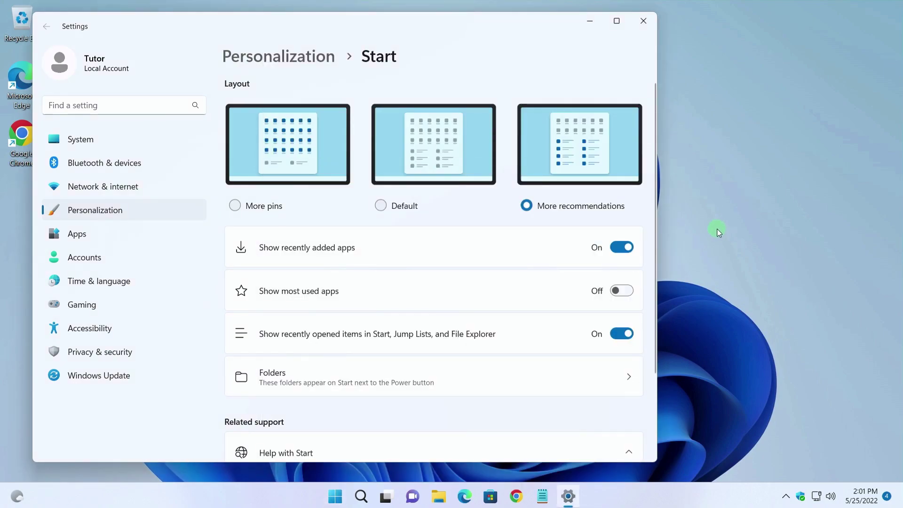
{"action": "left_click", "coordinate": [236, 206]}
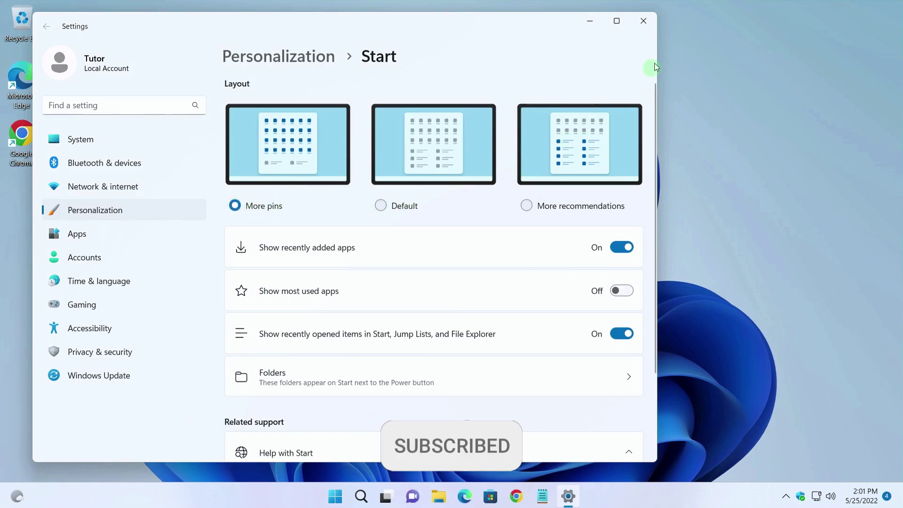
{"action": "left_click", "coordinate": [644, 21]}
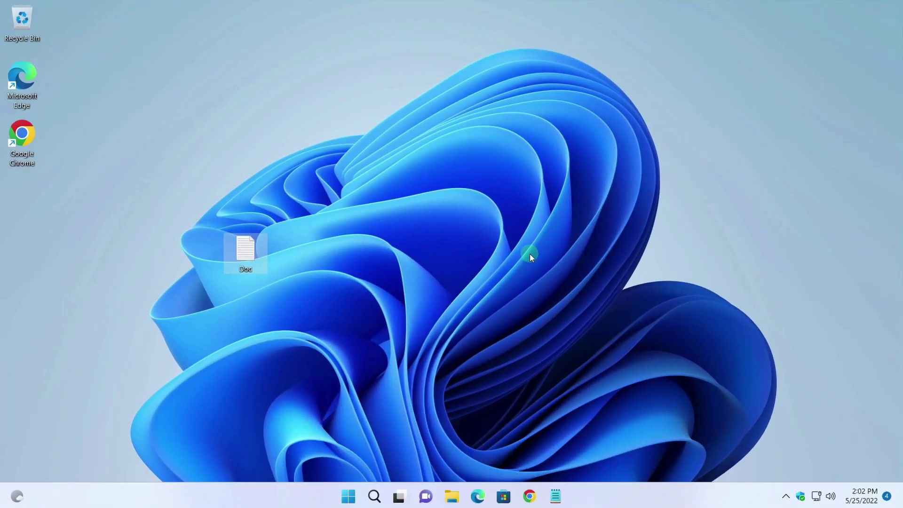
Drop Instagram onto TikTok and add Facebook to form a folder, then launch and close Instagram.
{"action": "key", "text": "super"}
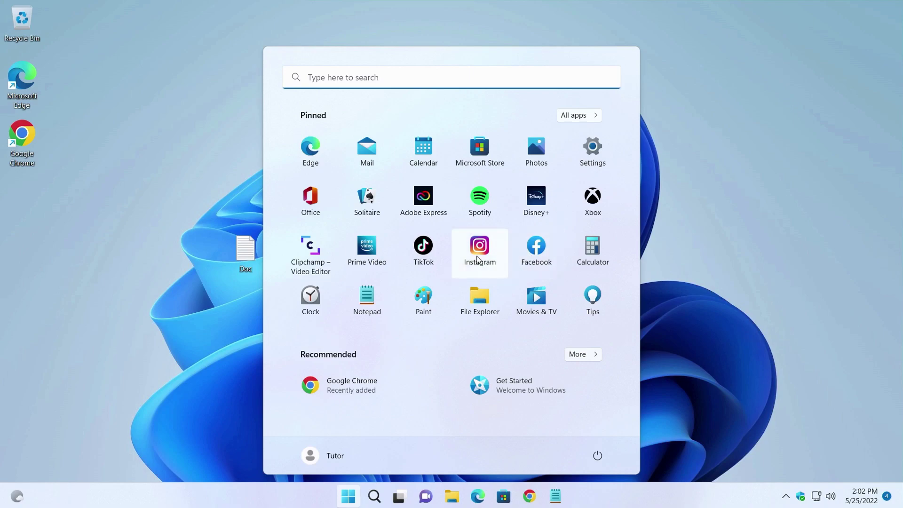
{"action": "left_click_drag", "start_coordinate": [480, 251], "coordinate": [424, 252]}
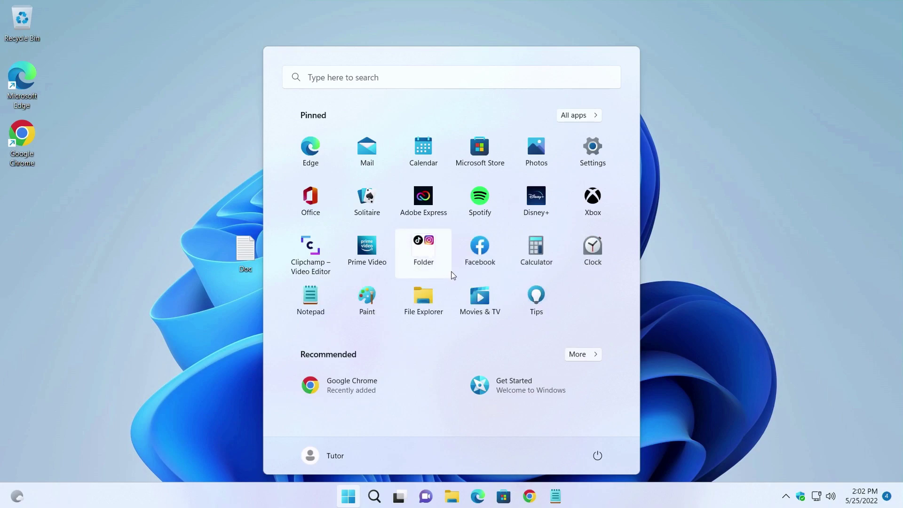
{"action": "left_click_drag", "start_coordinate": [488, 256], "coordinate": [444, 258]}
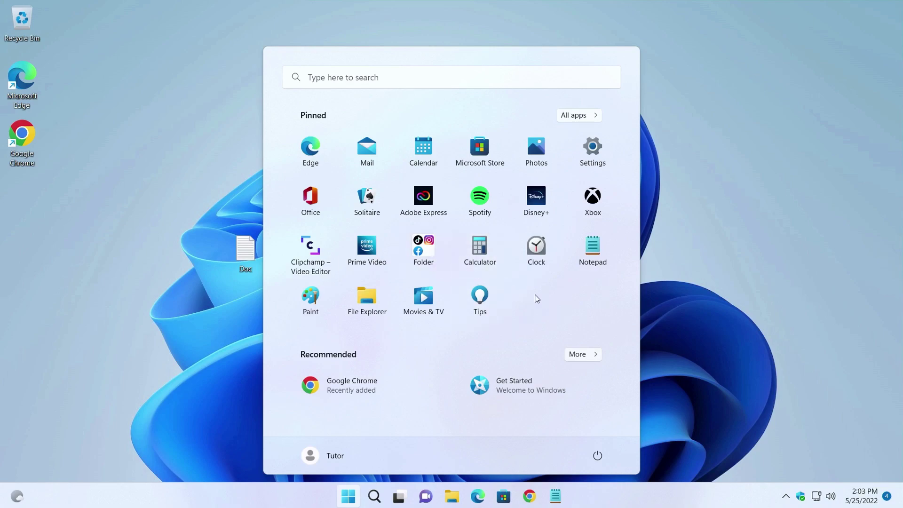
{"action": "left_click", "coordinate": [425, 249]}
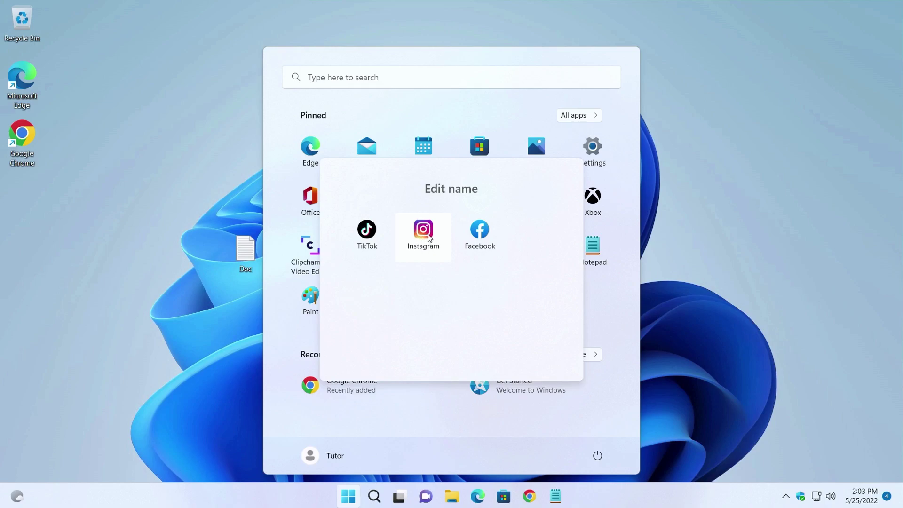
{"action": "left_click", "coordinate": [427, 233]}
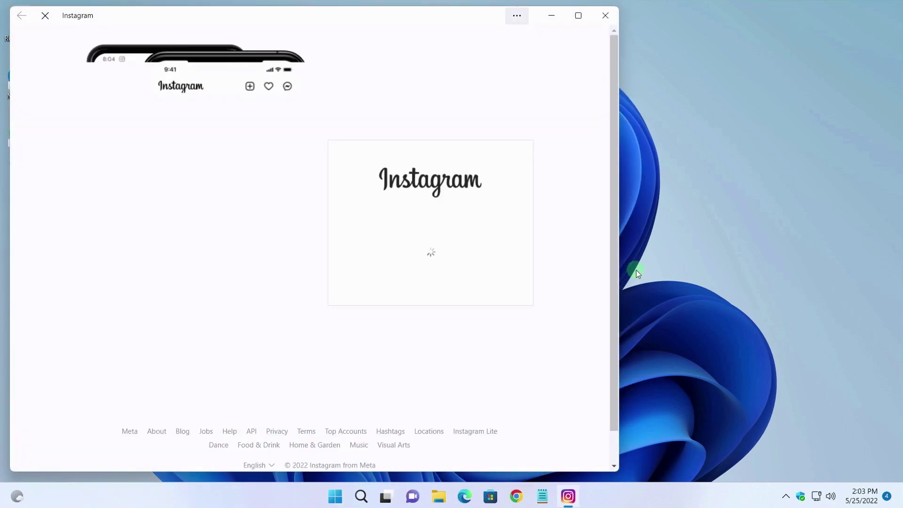
{"action": "left_click", "coordinate": [604, 15]}
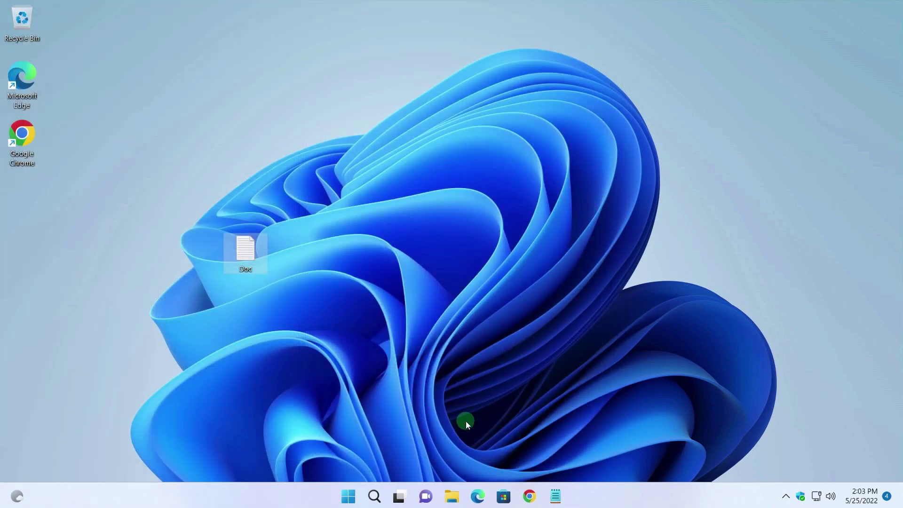
Name the Start menu app folder 'Social'.
{"action": "key", "text": "super"}
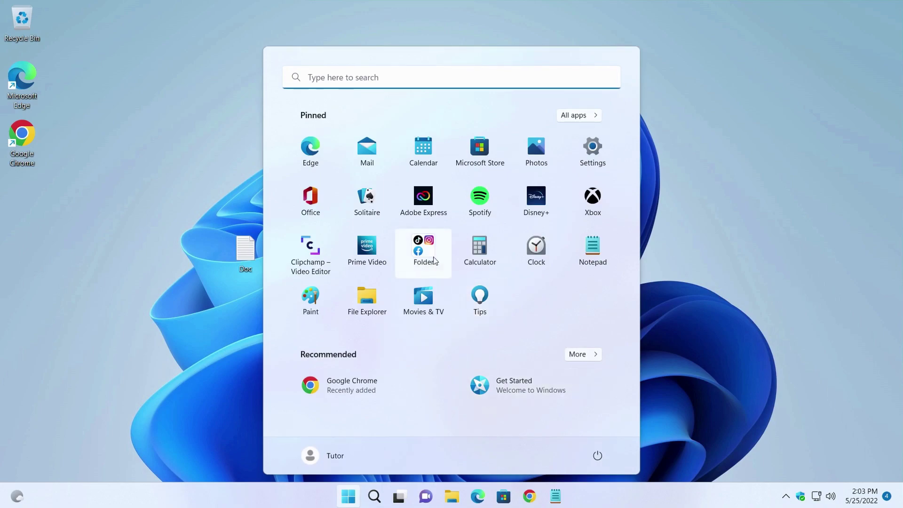
{"action": "left_click", "coordinate": [428, 252]}
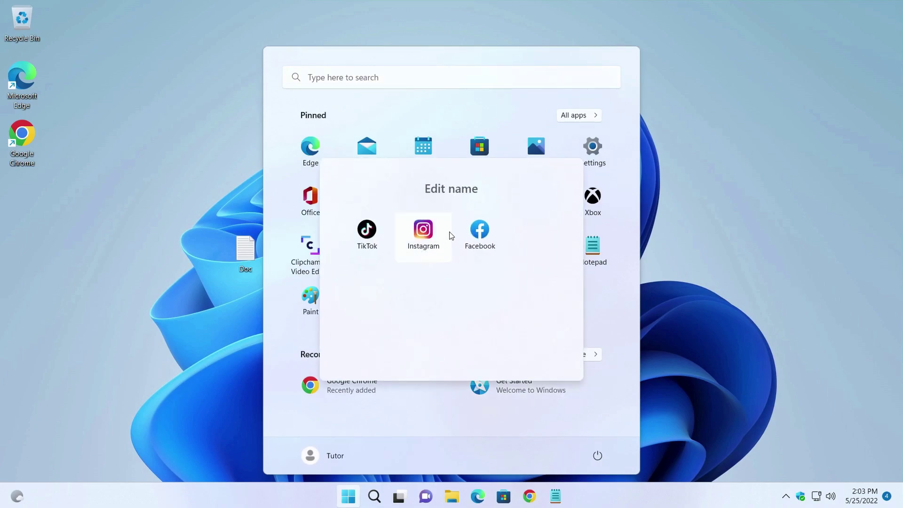
{"action": "left_click", "coordinate": [460, 189]}
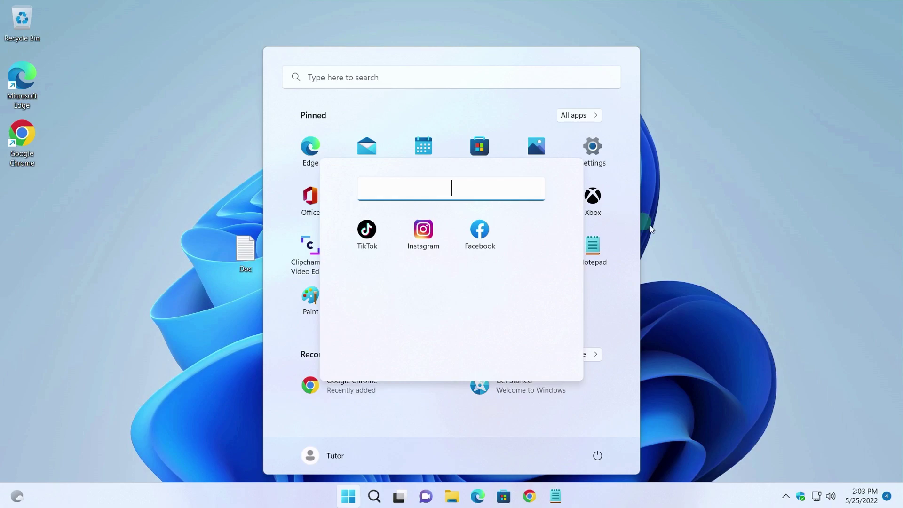
{"action": "type", "text": "Social"}
{"action": "key", "text": "Return"}
{"action": "key", "text": "Escape"}
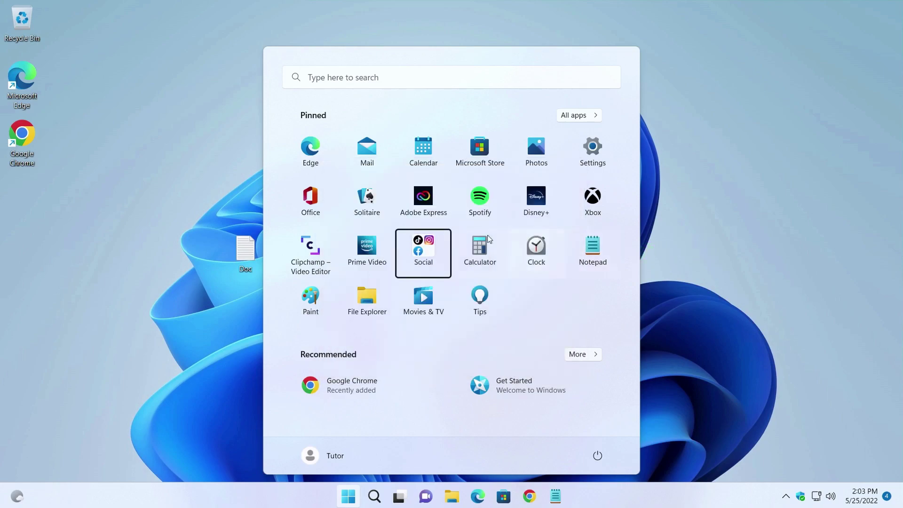
Reposition the Social folder among the pinned apps and move it to the front.
{"action": "mouse_move", "coordinate": [423, 251]}
{"action": "left_mouse_down"}
{"action": "mouse_move", "coordinate": [483, 259]}
{"action": "mouse_move", "coordinate": [528, 305]}
{"action": "left_mouse_up"}
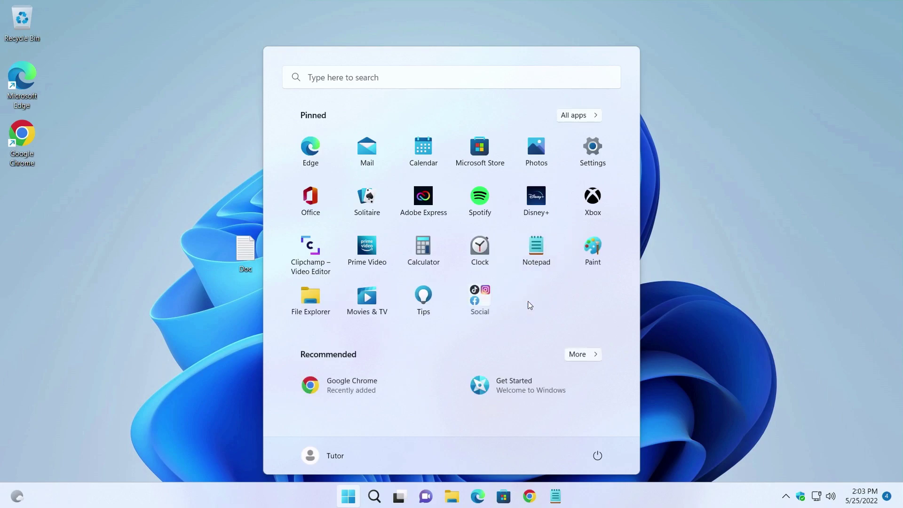
{"action": "right_click", "coordinate": [482, 311]}
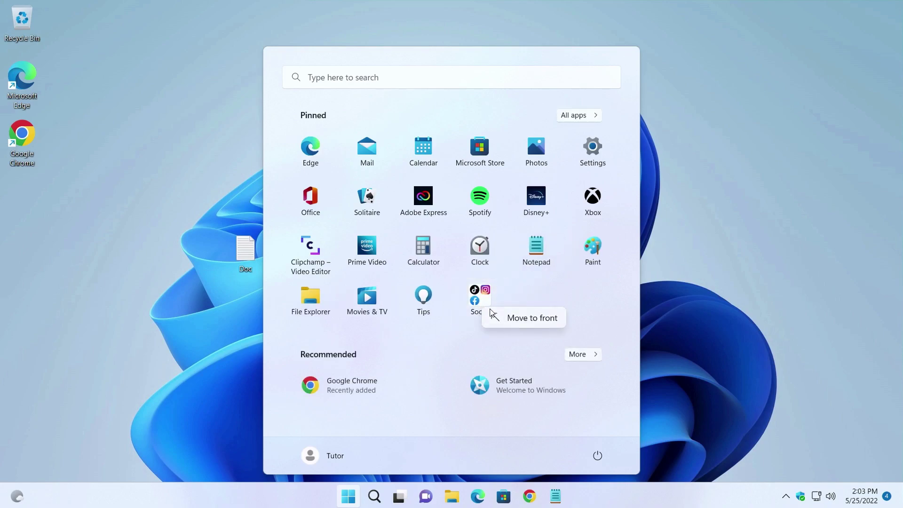
{"action": "left_click", "coordinate": [523, 318]}
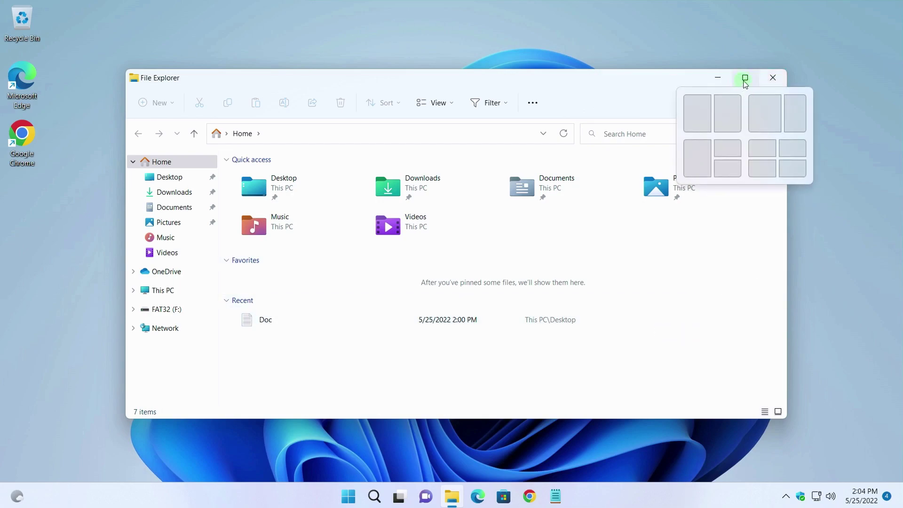
{"action": "mouse_move", "coordinate": [745, 78]}
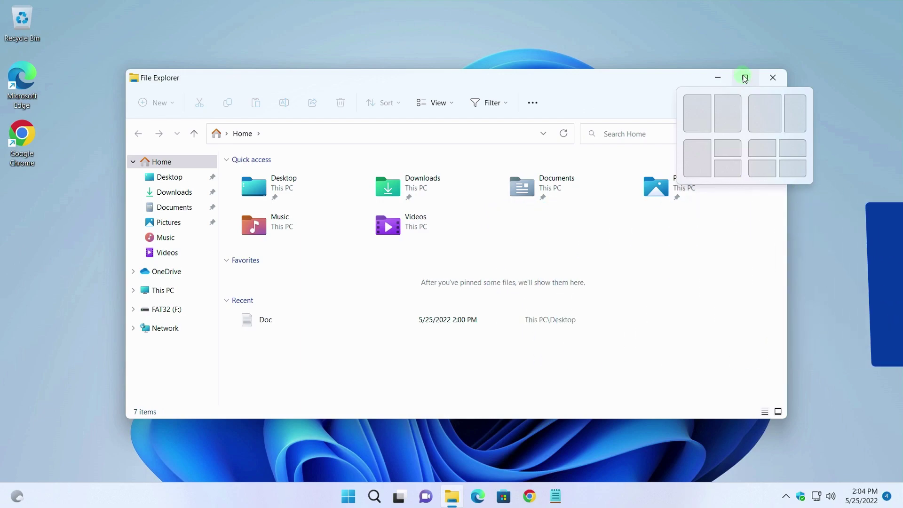
Snap File Explorer into the bottom-right quarter, close it, reopen with Win+E, and snap it left.
{"action": "left_click", "coordinate": [788, 164]}
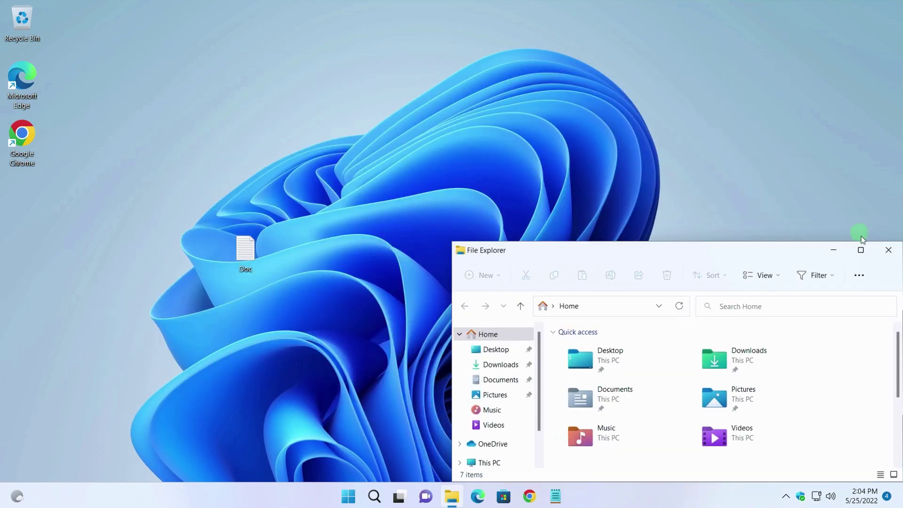
{"action": "left_click", "coordinate": [888, 250]}
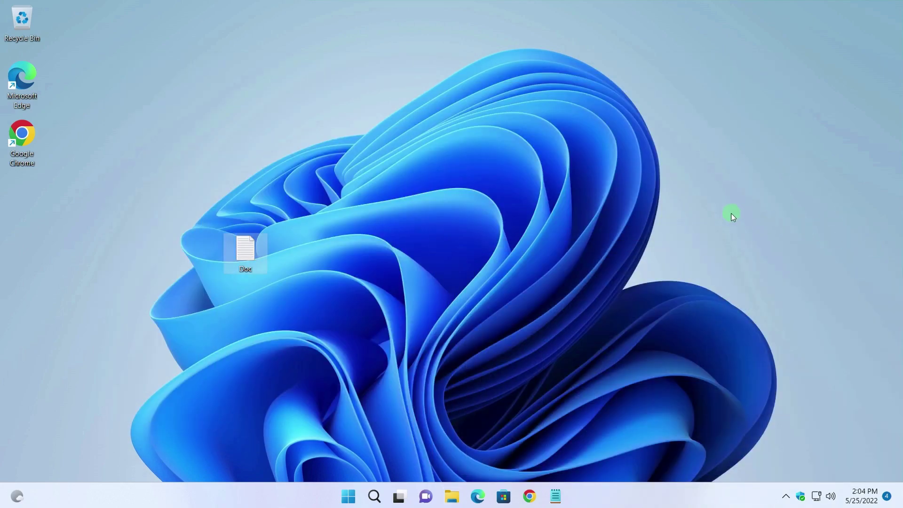
{"action": "key", "text": "super+e"}
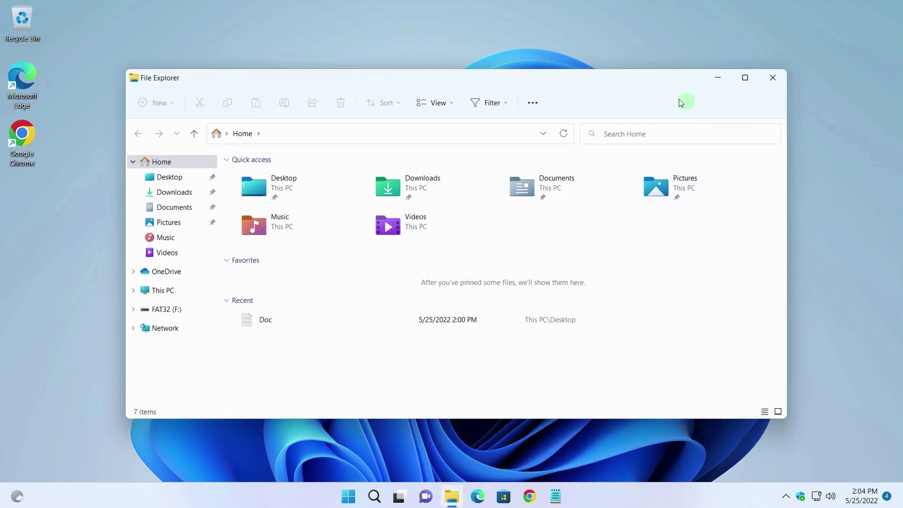
{"action": "mouse_move", "coordinate": [506, 81]}
{"action": "left_mouse_down"}
{"action": "mouse_move", "coordinate": [512, 50]}
{"action": "mouse_move", "coordinate": [501, 9]}
{"action": "mouse_move", "coordinate": [341, 34]}
{"action": "left_mouse_up"}
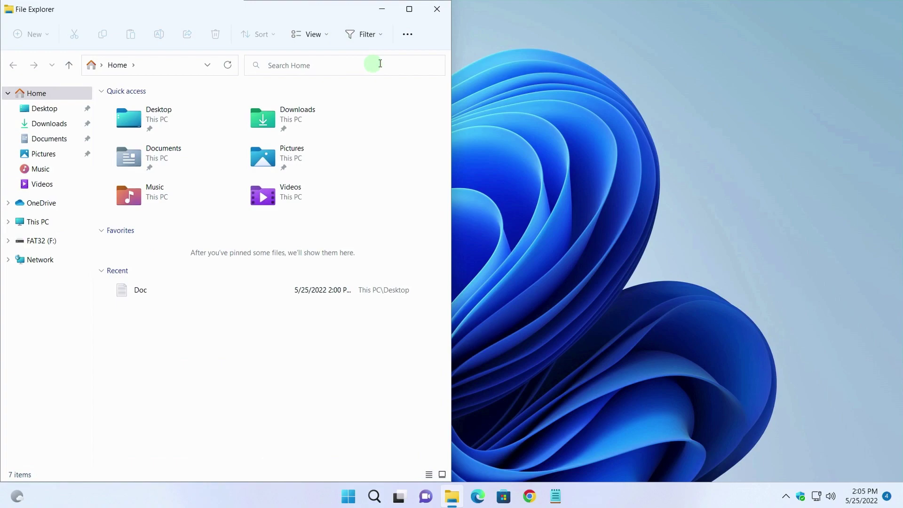
Reopen Chrome and File Explorer, snapping Explorer to the right half and Chrome to the left.
{"action": "left_click", "coordinate": [437, 8]}
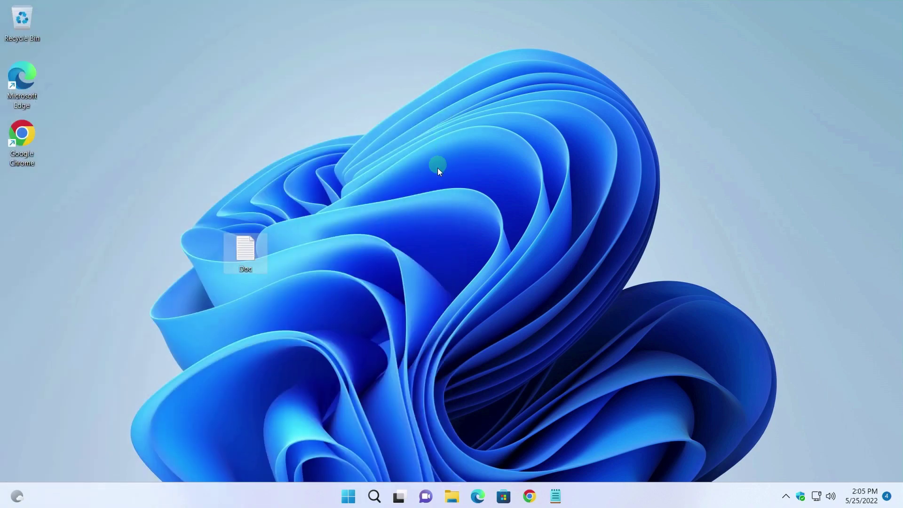
{"action": "left_click", "coordinate": [529, 496]}
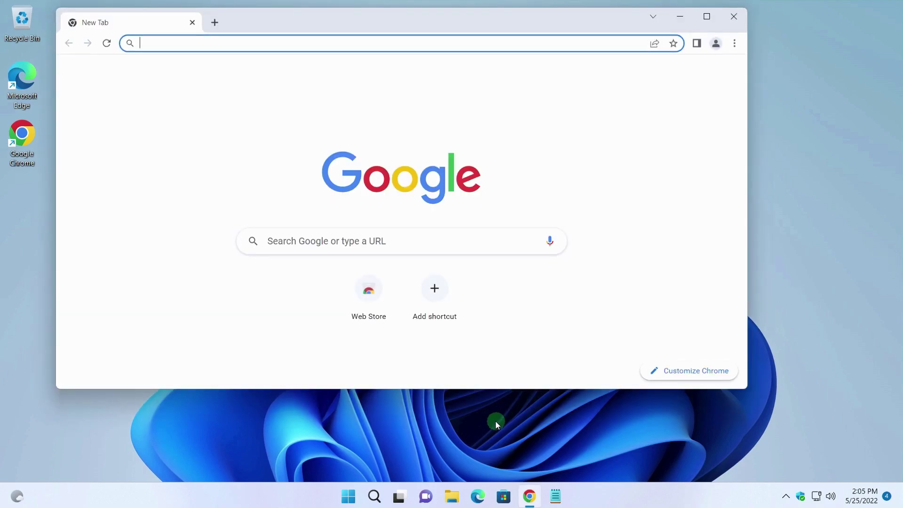
{"action": "key", "text": "super+e"}
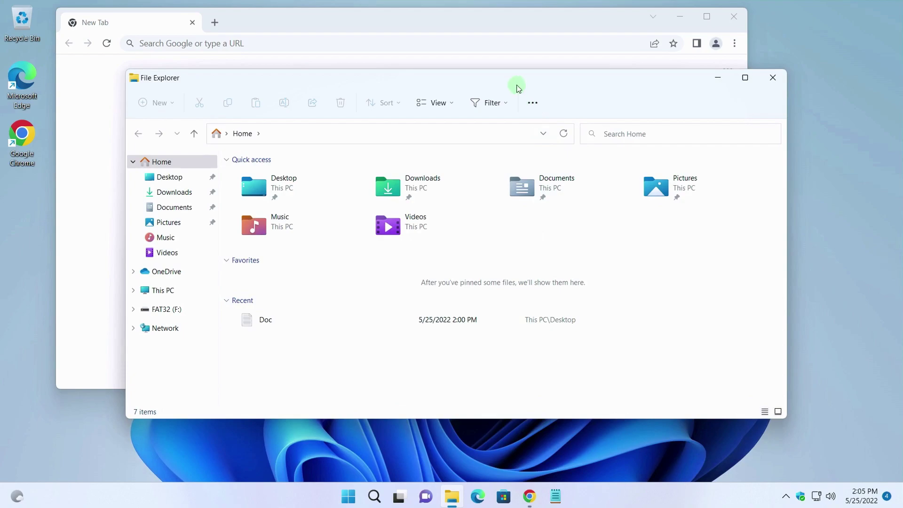
{"action": "left_click_drag", "start_coordinate": [514, 84], "coordinate": [500, 13]}
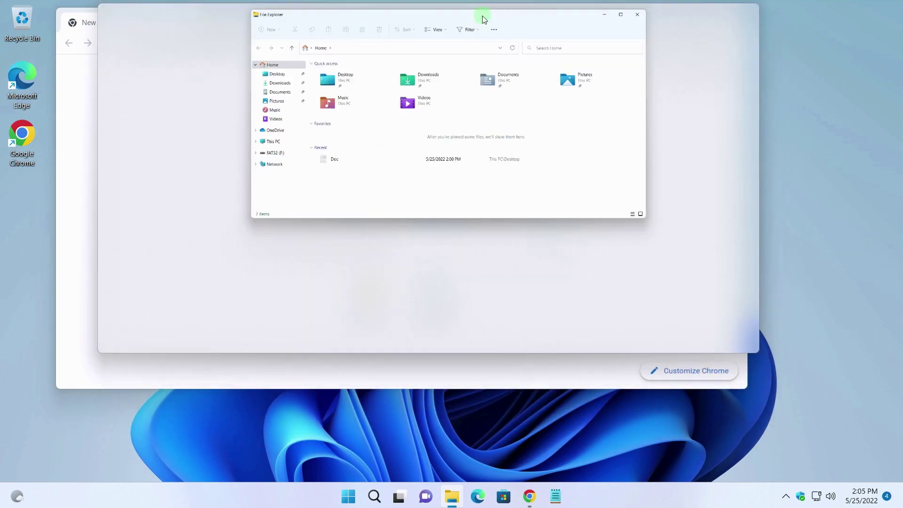
{"action": "left_click_drag", "start_coordinate": [500, 13], "coordinate": [373, 40]}
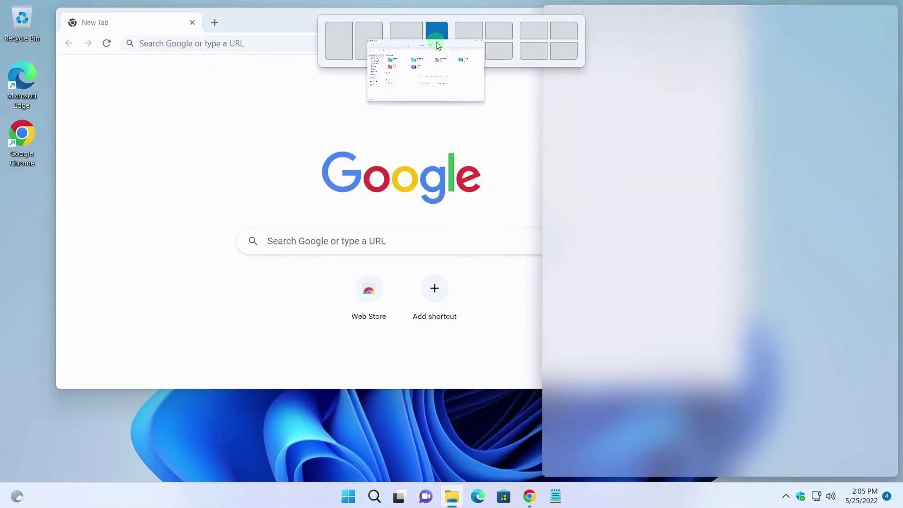
{"action": "left_click_drag", "start_coordinate": [373, 40], "coordinate": [436, 42]}
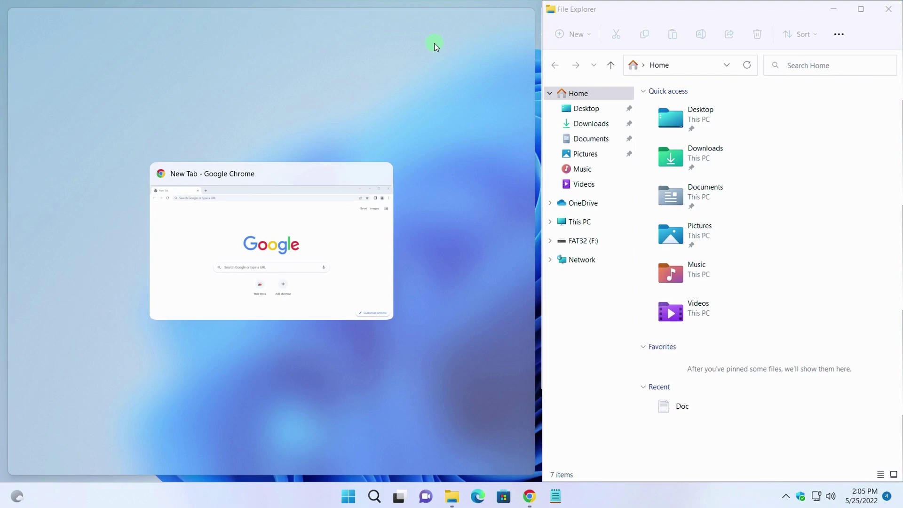
{"action": "mouse_move", "coordinate": [272, 241]}
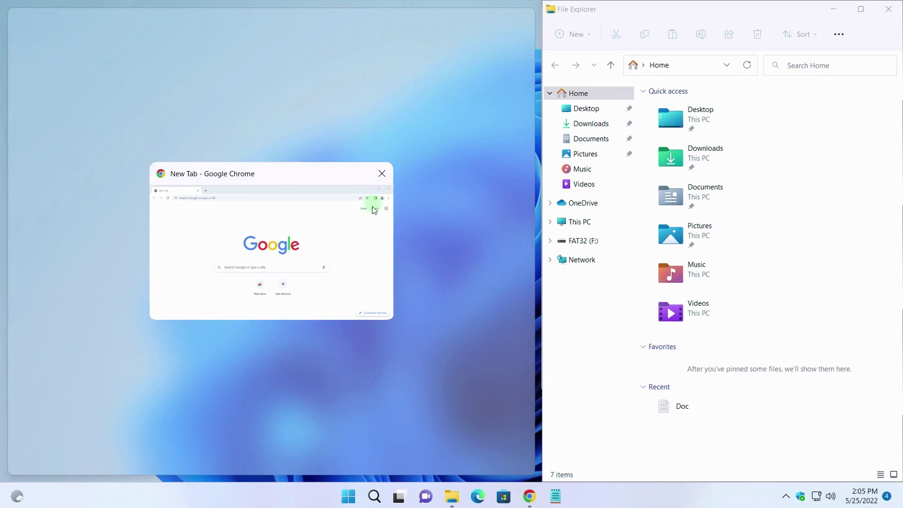
{"action": "left_click", "coordinate": [357, 242]}
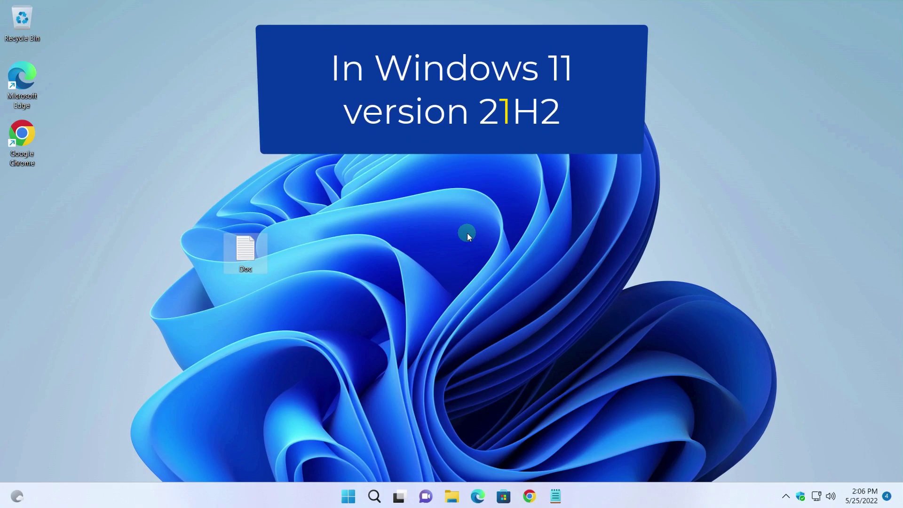
Expand the Doc file's context menu to the classic list with Show more options.
{"action": "right_click", "coordinate": [246, 252]}
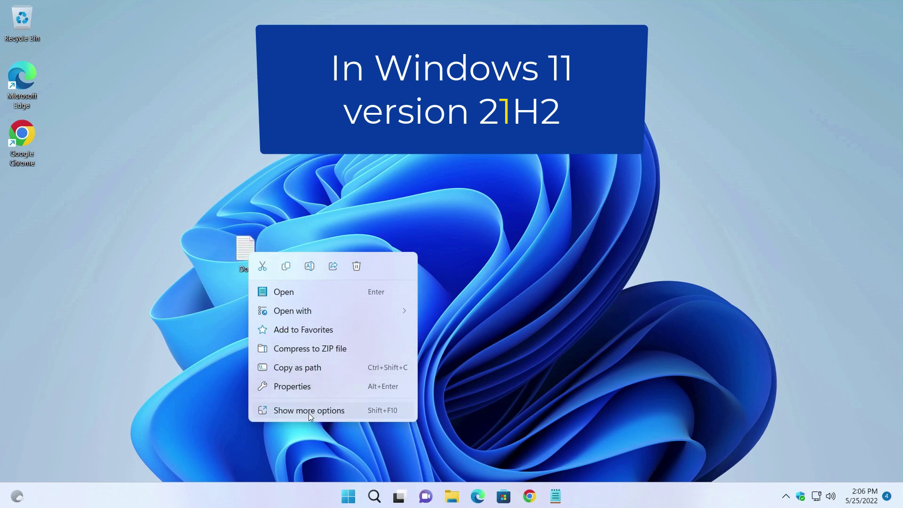
{"action": "left_click", "coordinate": [328, 413]}
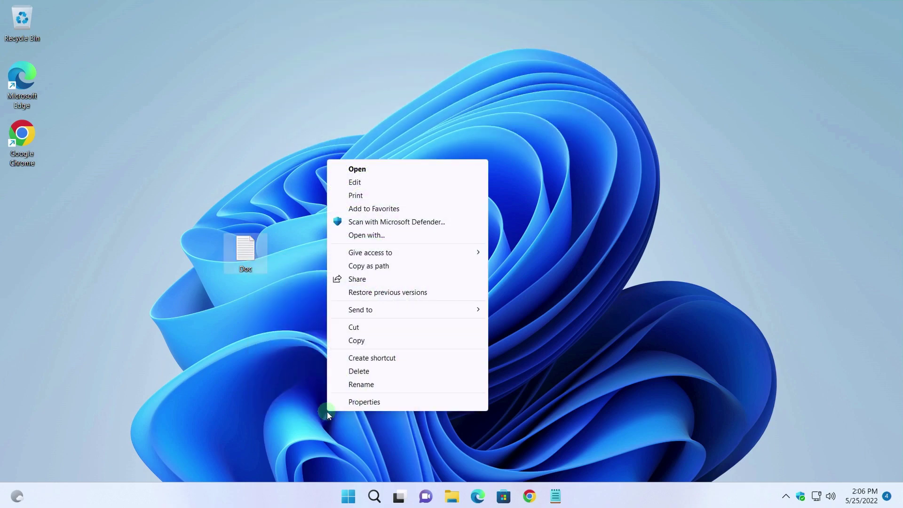
Dismiss the menu, open the On-Screen Keyboard, and Shift+right-click Doc for its classic menu.
{"action": "left_click", "coordinate": [314, 370]}
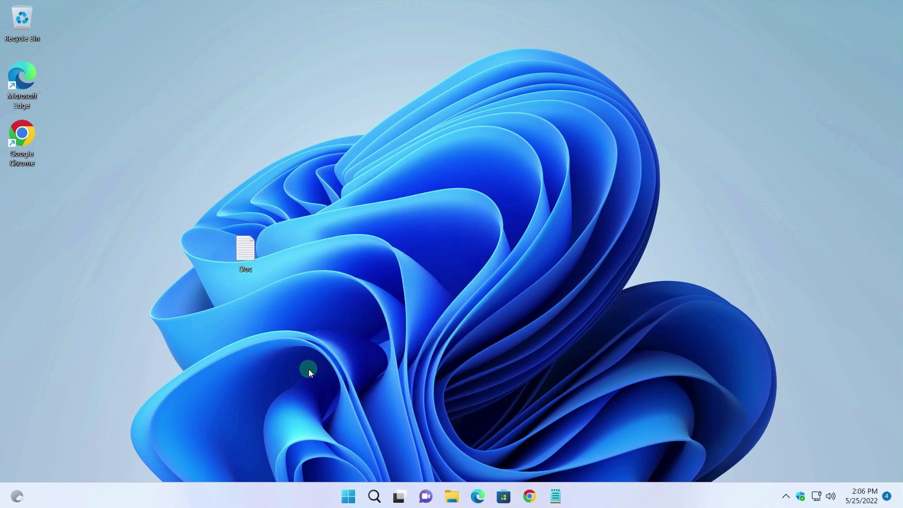
{"action": "key", "text": "ctrl+super+o"}
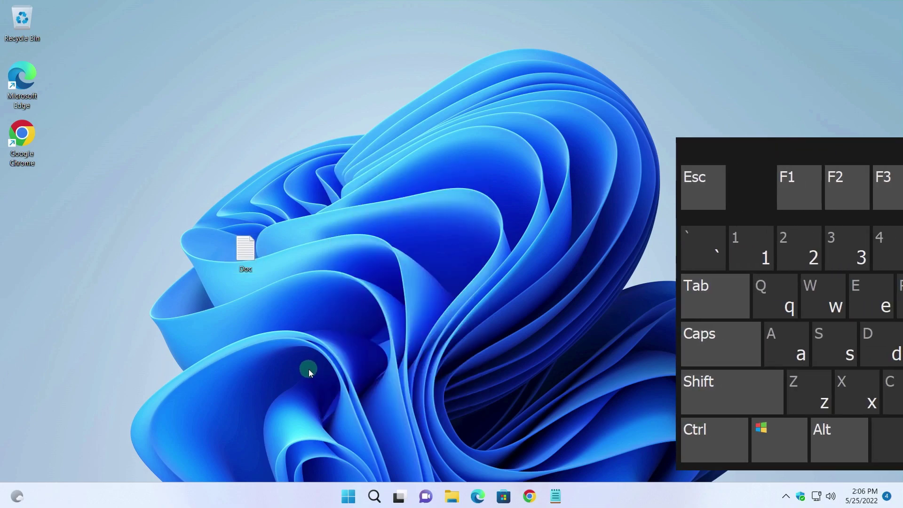
{"action": "key", "text": "shift"}
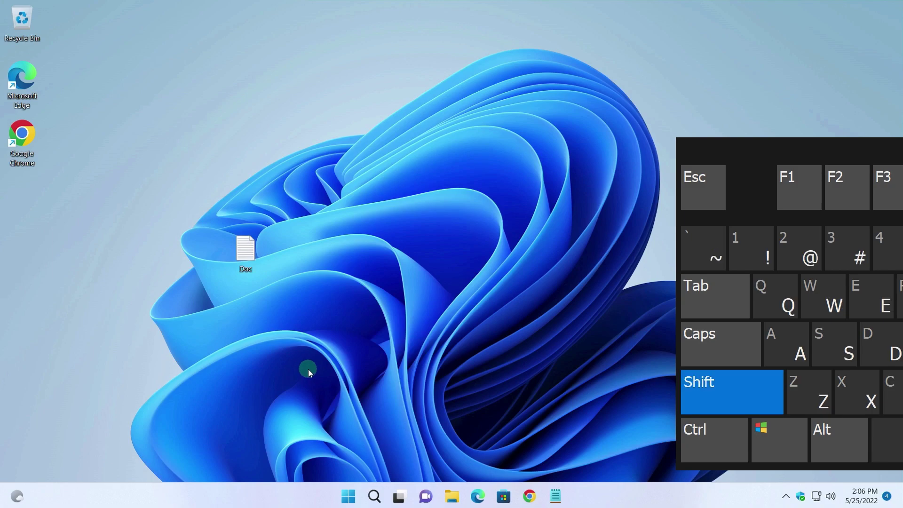
{"action": "left_click", "coordinate": [245, 252]}
{"action": "right_click", "coordinate": [246, 253], "text": "shift"}
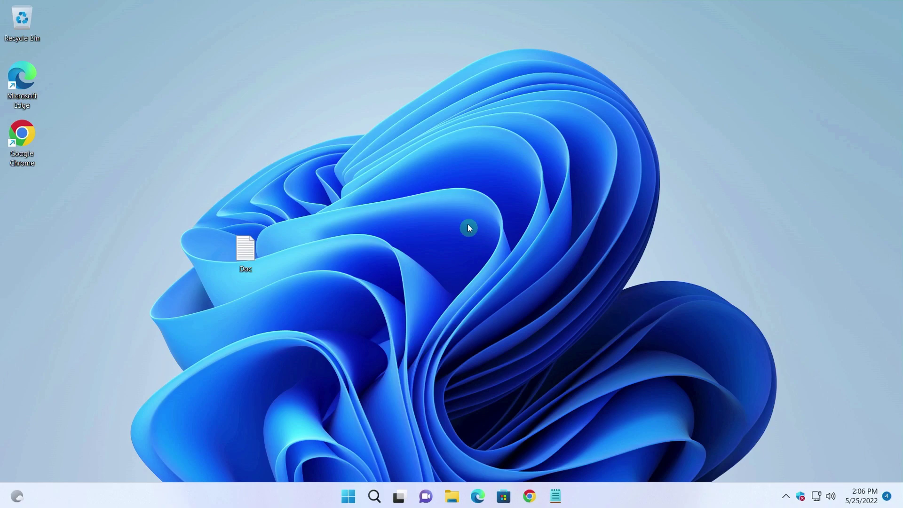
Set the desktop background type to Windows spotlight from Personalize > Background.
{"action": "right_click", "coordinate": [435, 184]}
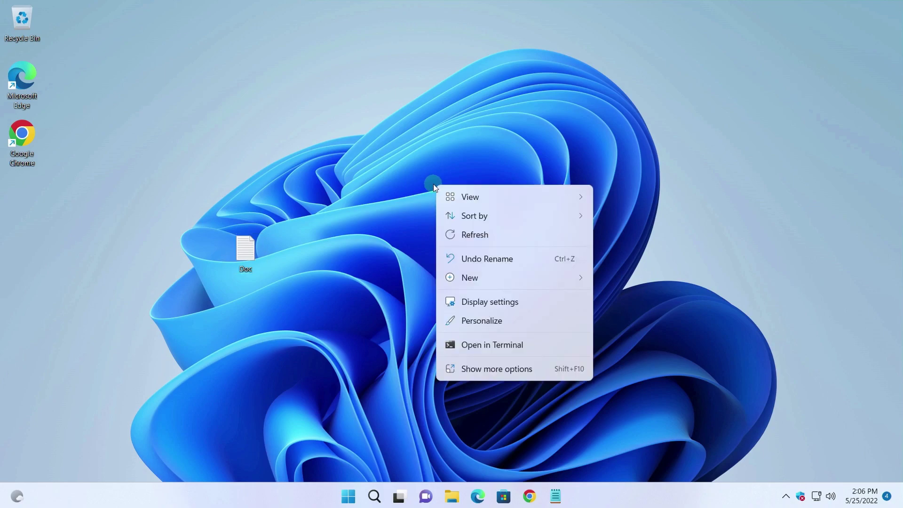
{"action": "left_click", "coordinate": [483, 323]}
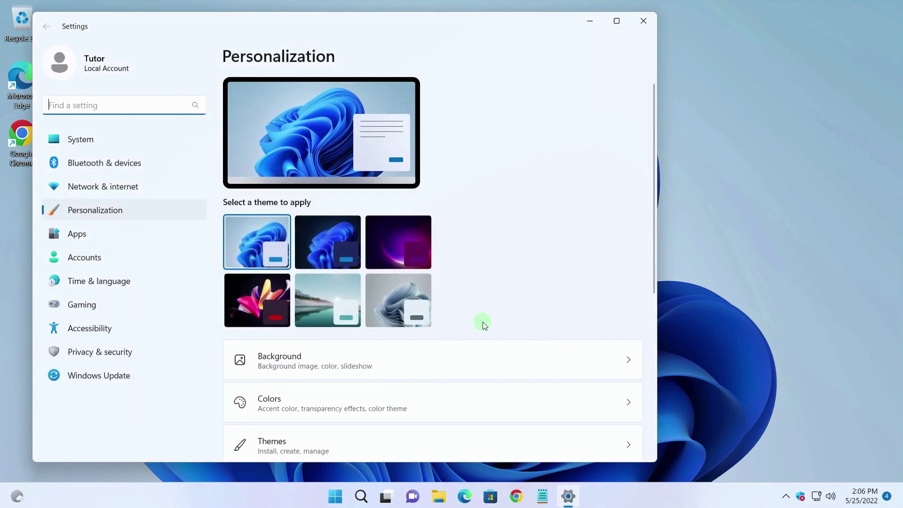
{"action": "scroll", "coordinate": [577, 361], "scroll_direction": "down", "scroll_amount": 3}
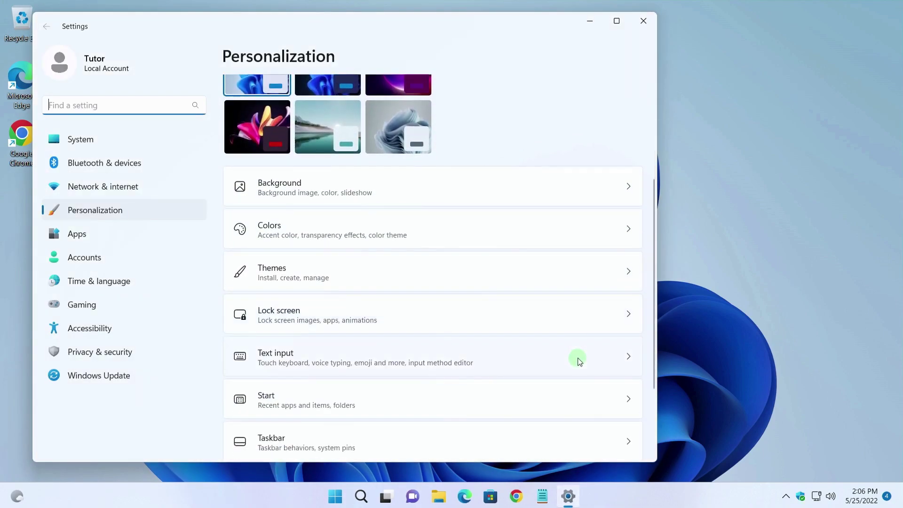
{"action": "left_click", "coordinate": [623, 187]}
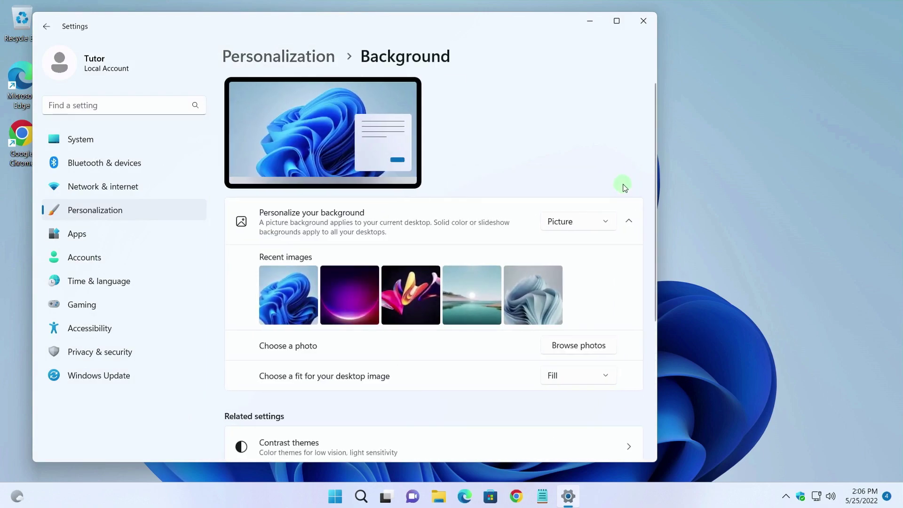
{"action": "left_click", "coordinate": [608, 223]}
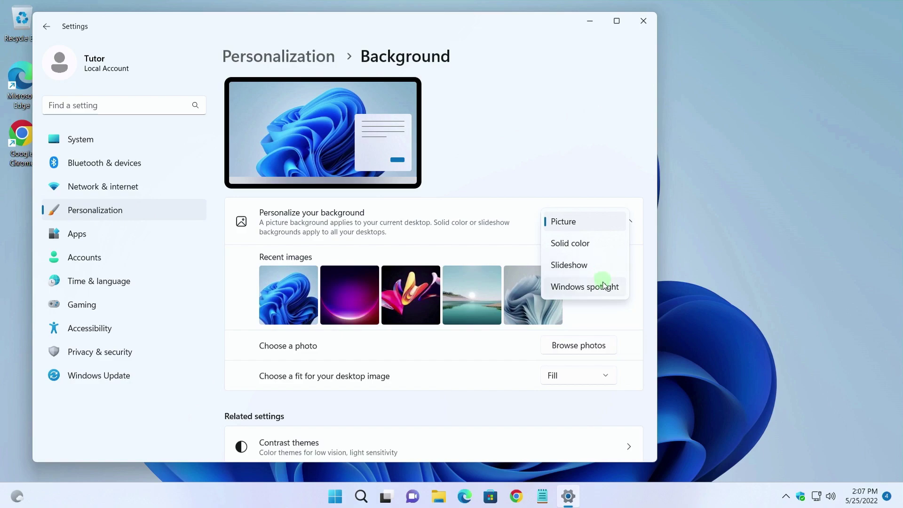
{"action": "left_click", "coordinate": [618, 290]}
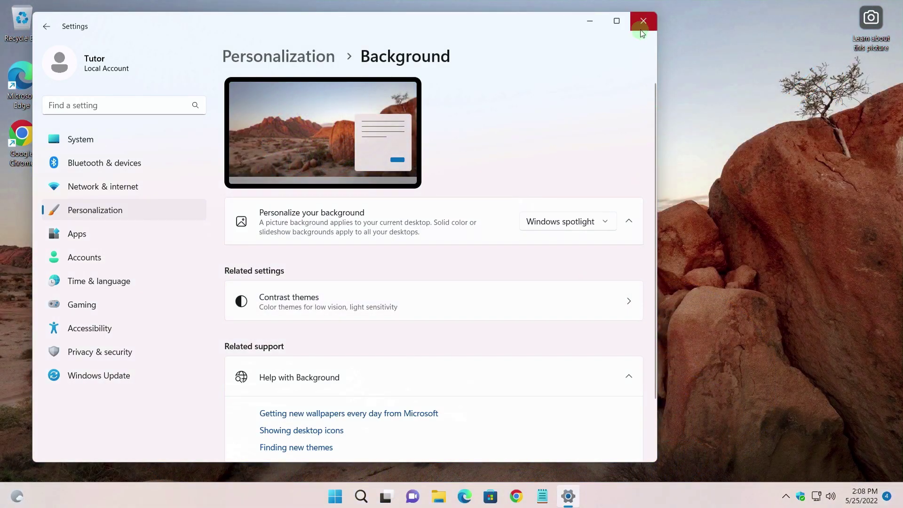
Close Settings and switch the Spotlight wallpaper to the next picture twice.
{"action": "left_click", "coordinate": [643, 21]}
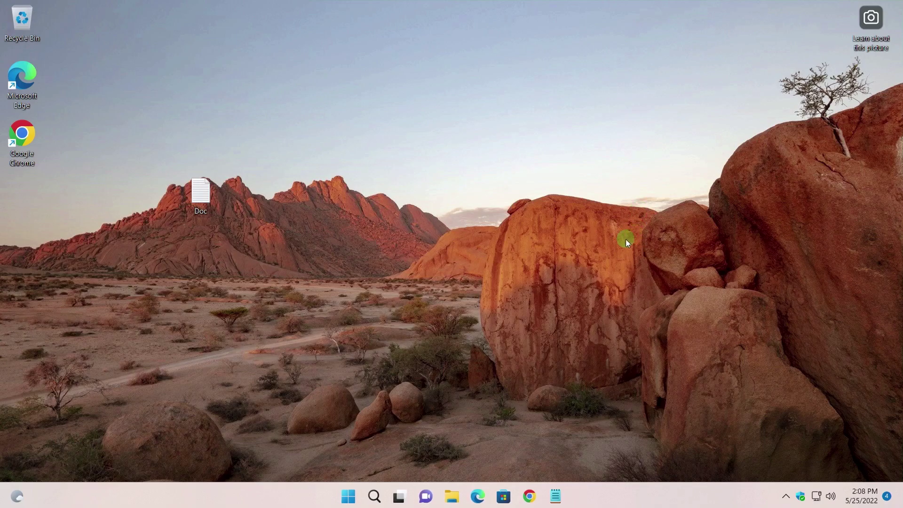
{"action": "right_click", "coordinate": [871, 23]}
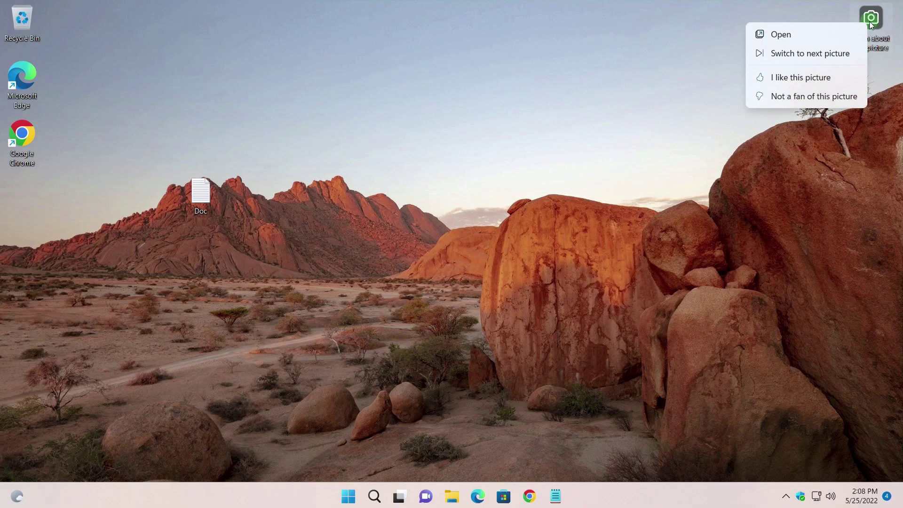
{"action": "left_click", "coordinate": [841, 57]}
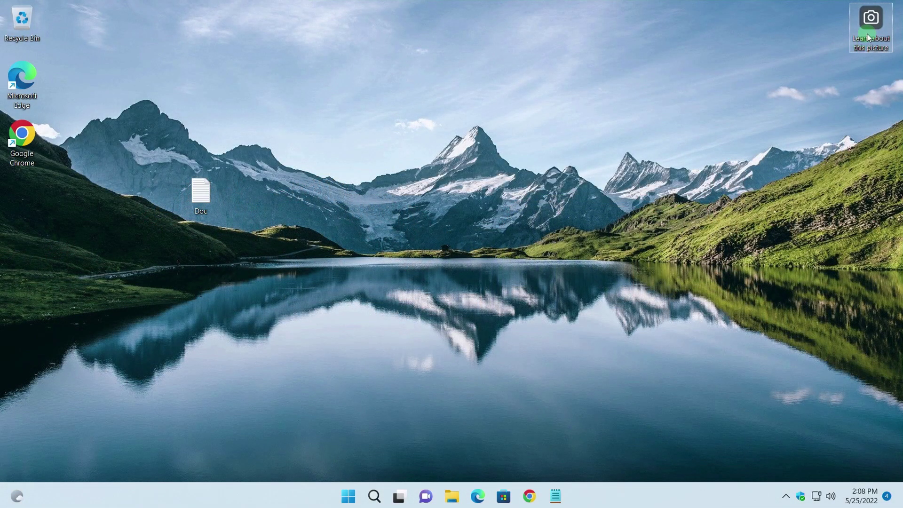
{"action": "right_click", "coordinate": [868, 34]}
{"action": "left_click", "coordinate": [803, 66]}
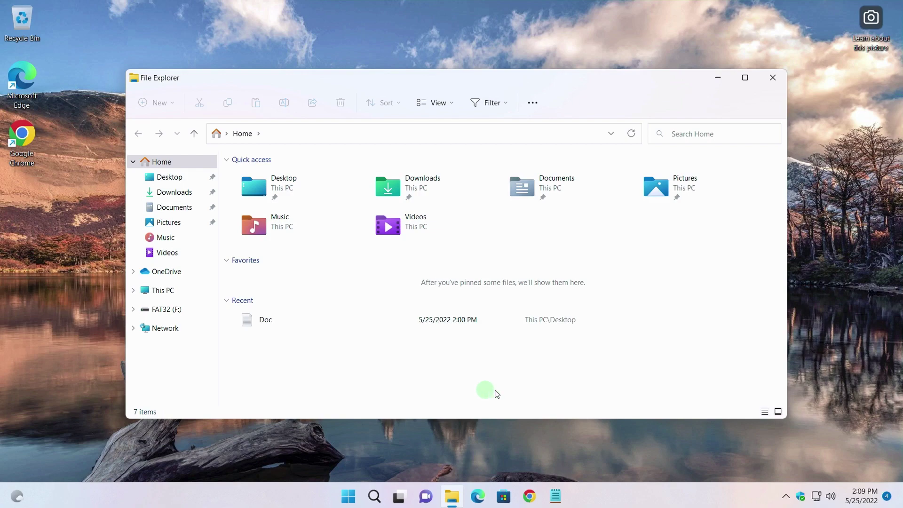
Set File Explorer's Folder Options to open File Explorer to This PC.
{"action": "left_click", "coordinate": [533, 104]}
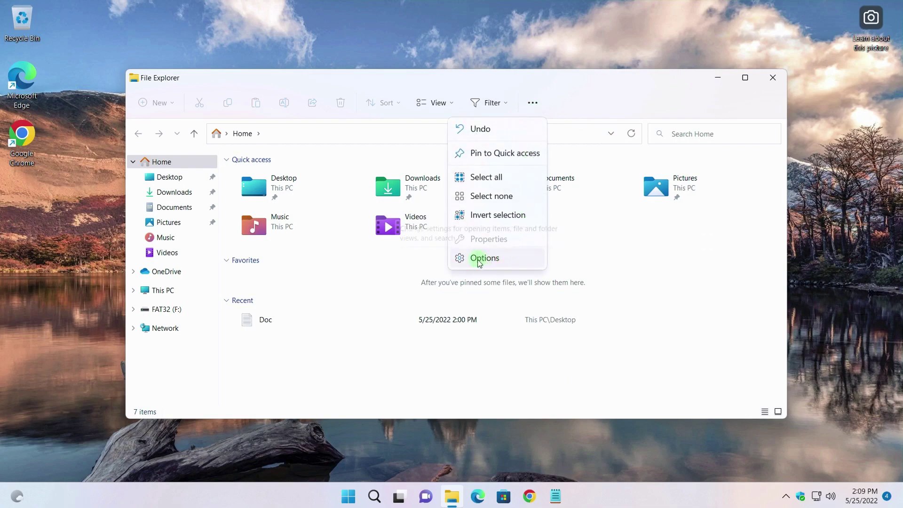
{"action": "left_click", "coordinate": [497, 258]}
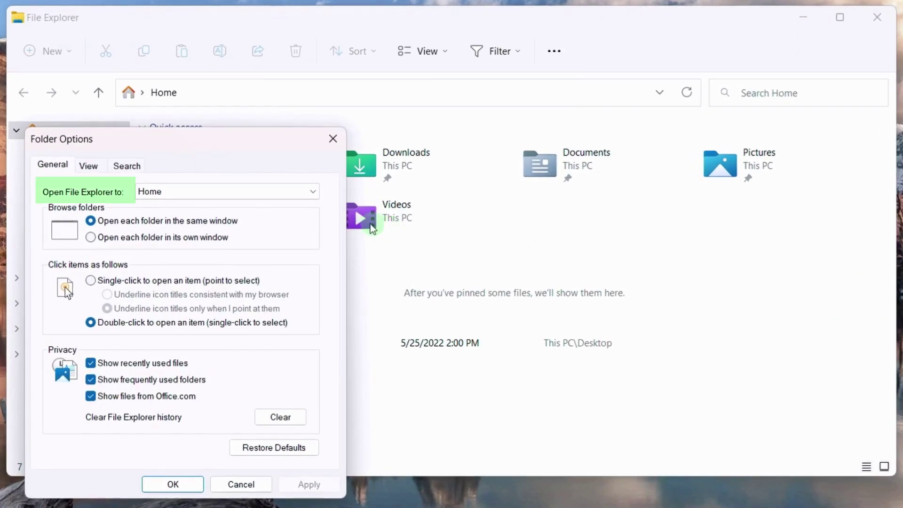
{"action": "left_click", "coordinate": [314, 192]}
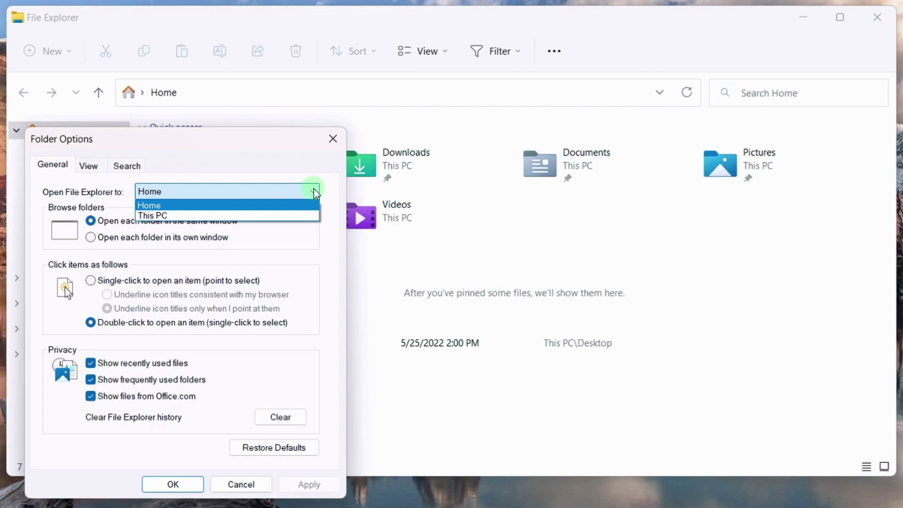
{"action": "left_click", "coordinate": [189, 216]}
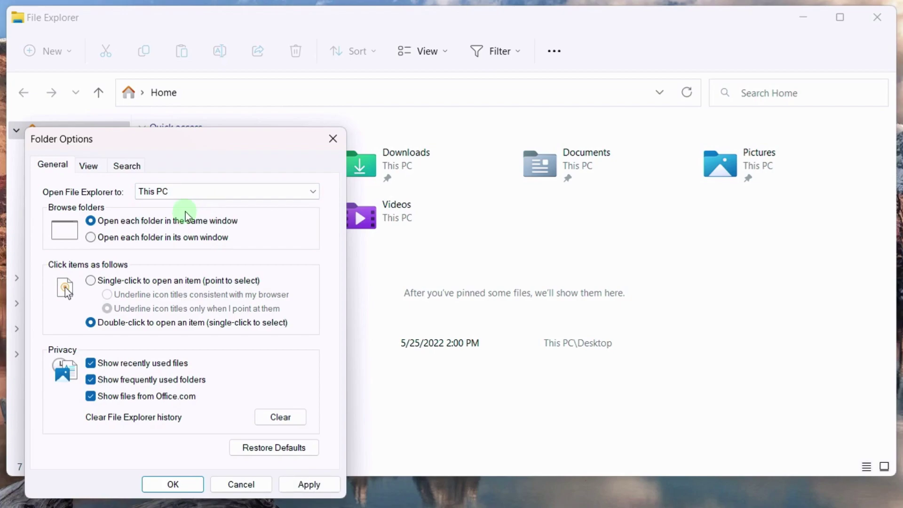
Untick the three privacy options for recent files, frequent folders and Office.com files.
{"action": "left_click", "coordinate": [91, 363]}
{"action": "left_click", "coordinate": [90, 380]}
{"action": "left_click", "coordinate": [91, 396]}
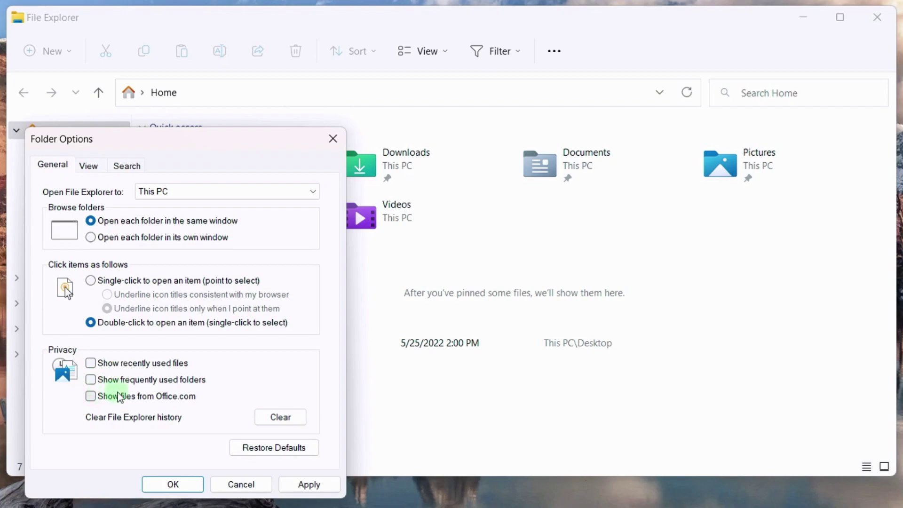
Untick 'Hide extensions for known file types', apply, and confirm Folder Options with OK.
{"action": "left_click", "coordinate": [89, 167]}
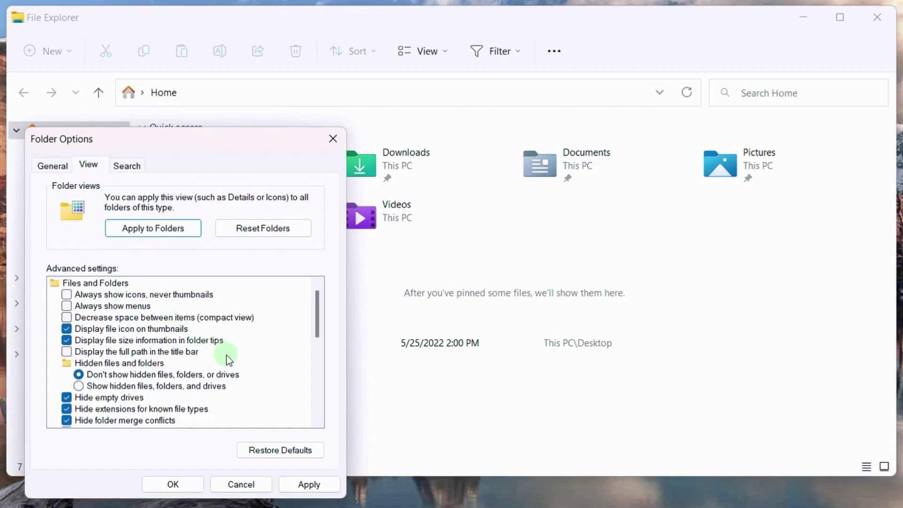
{"action": "scroll", "coordinate": [214, 381], "scroll_direction": "down", "scroll_amount": 1}
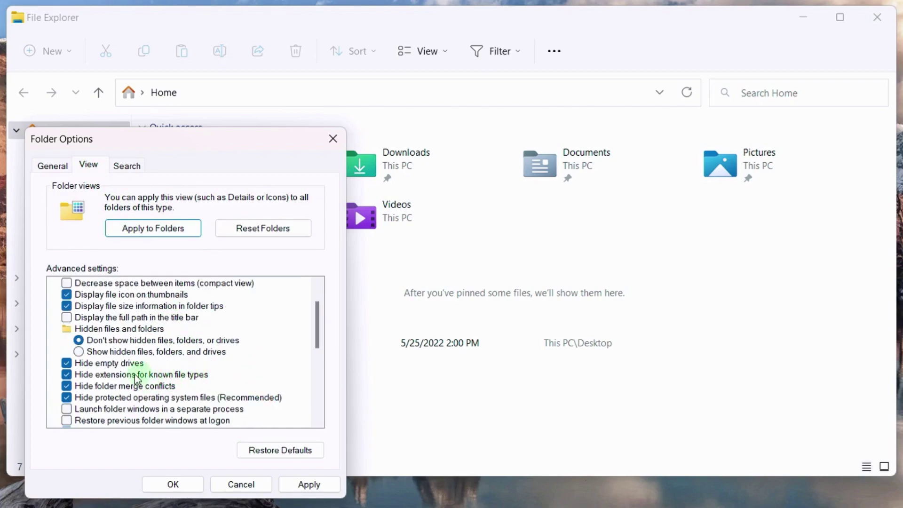
{"action": "left_click", "coordinate": [66, 374]}
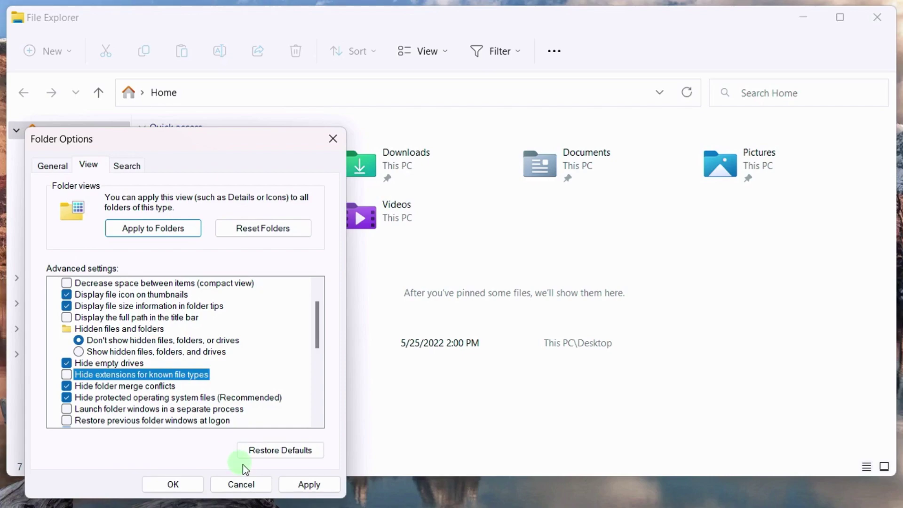
{"action": "left_click", "coordinate": [302, 485]}
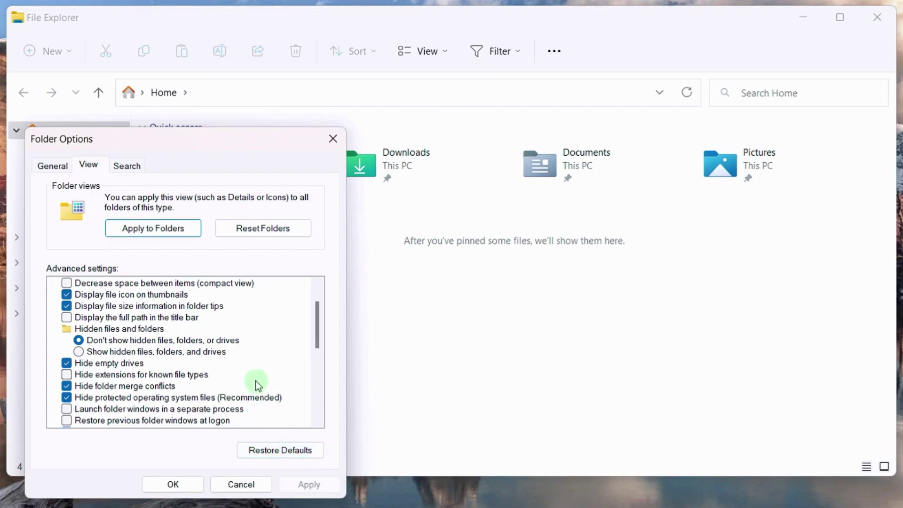
{"action": "left_click", "coordinate": [53, 168]}
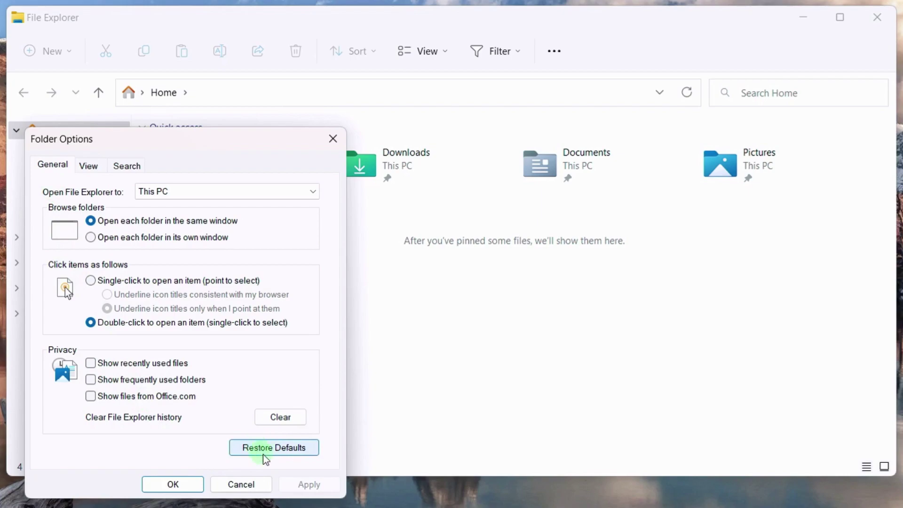
{"action": "left_click", "coordinate": [177, 485]}
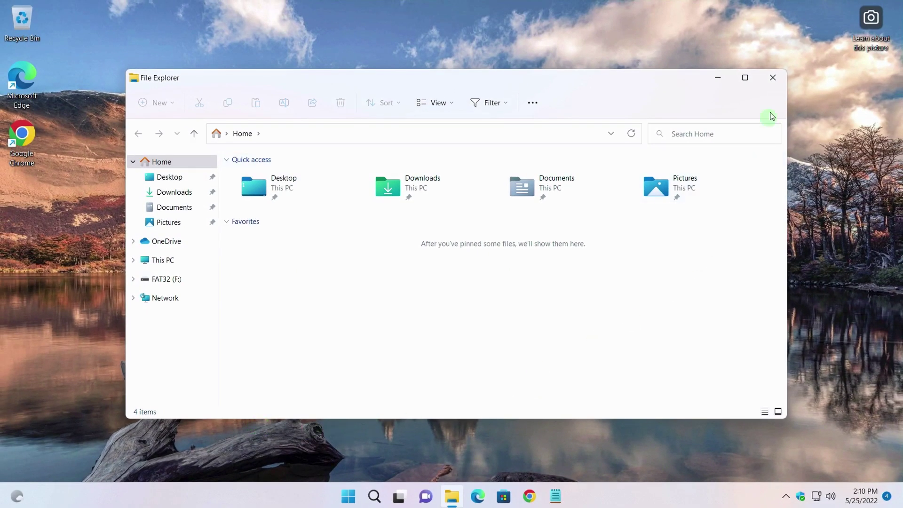
Reopen File Explorer and go to the Pictures > Wallpapers folder.
{"action": "left_click", "coordinate": [775, 80]}
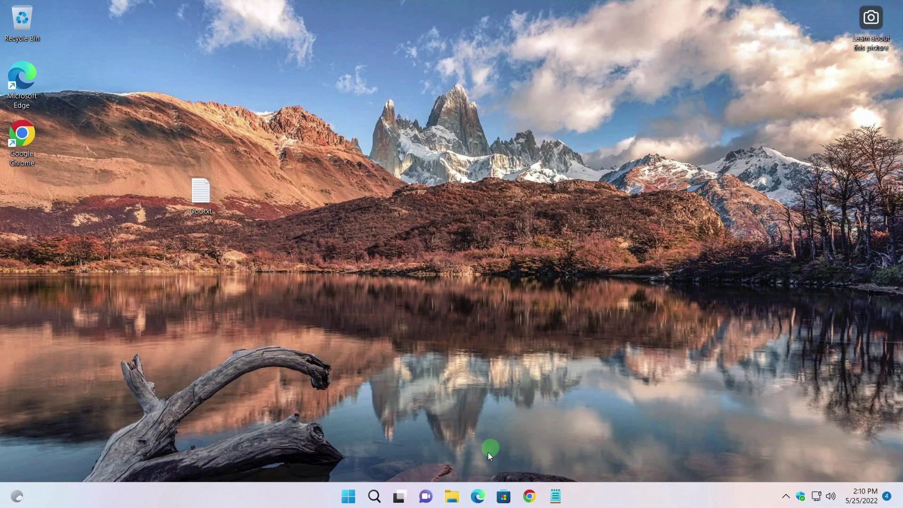
{"action": "left_click", "coordinate": [453, 498]}
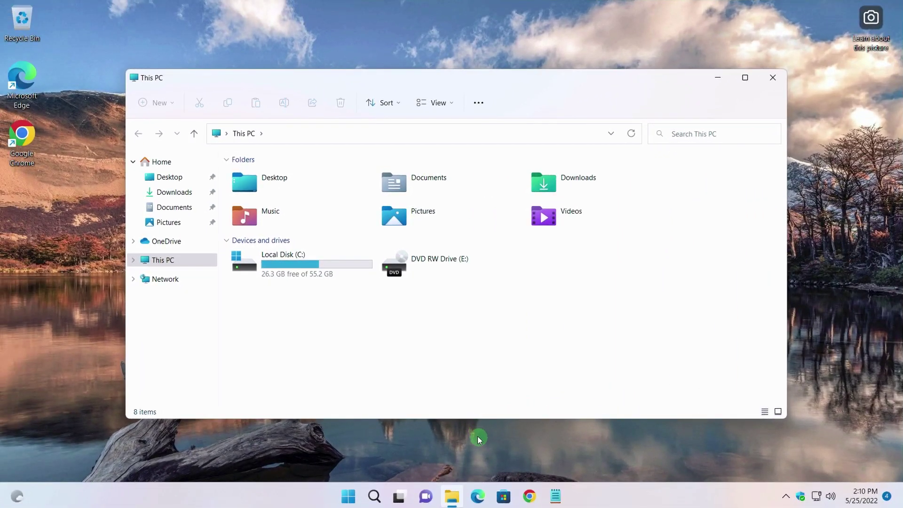
{"action": "left_click", "coordinate": [414, 215]}
{"action": "double_click", "coordinate": [414, 216]}
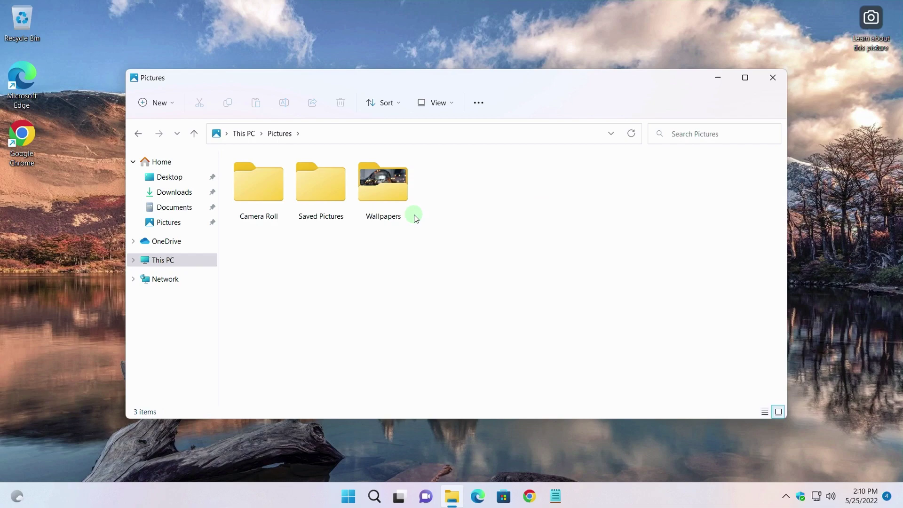
{"action": "double_click", "coordinate": [391, 186]}
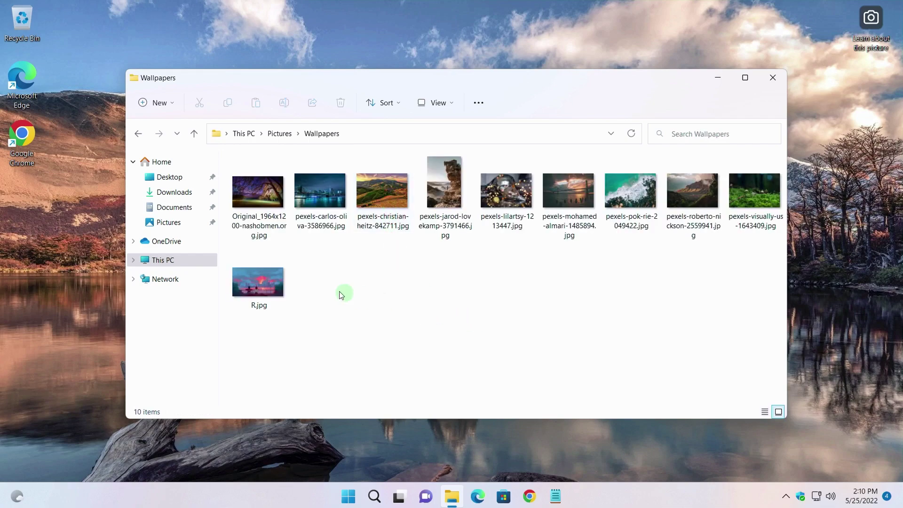
Cut R.jpg from Wallpapers and paste it into Saved Pictures.
{"action": "right_click", "coordinate": [263, 285]}
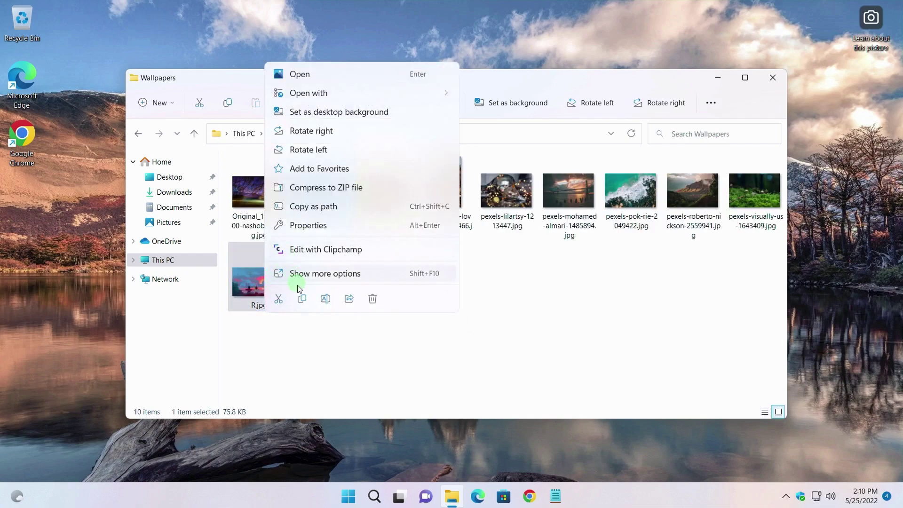
{"action": "left_click", "coordinate": [280, 299]}
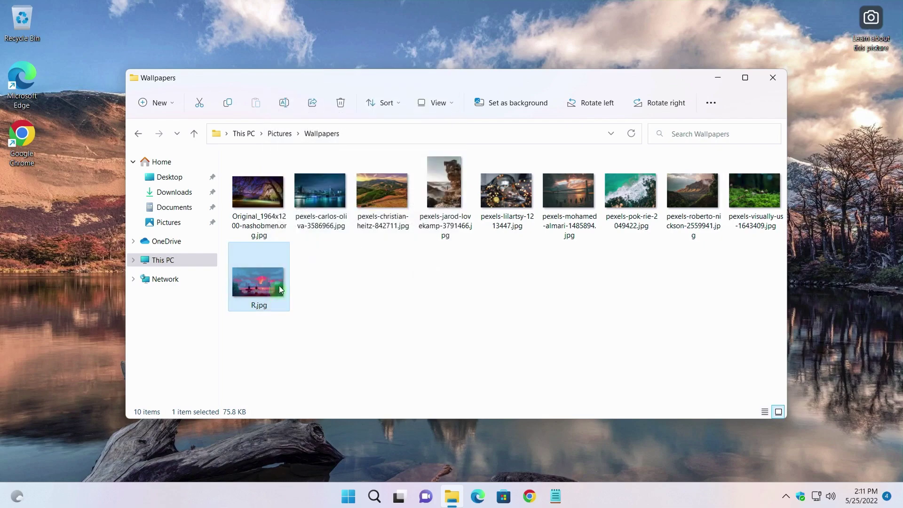
{"action": "left_click", "coordinate": [281, 133]}
{"action": "double_click", "coordinate": [313, 190]}
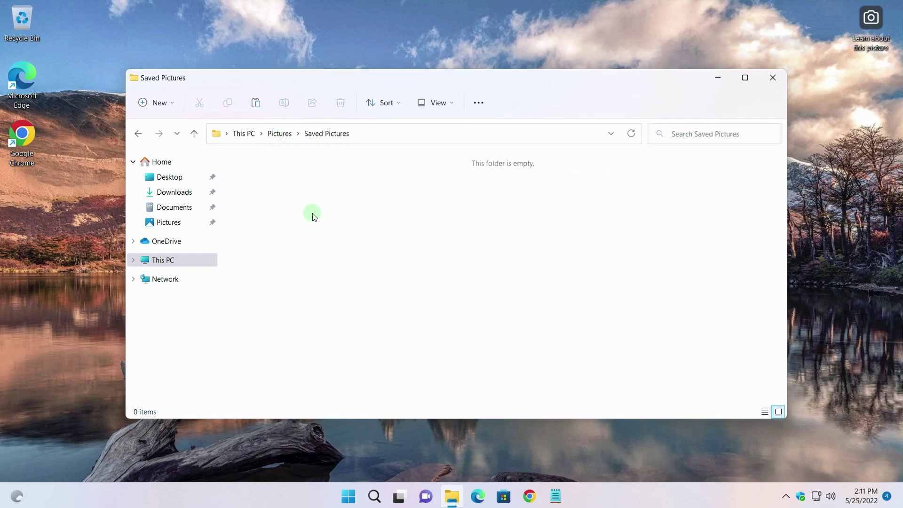
{"action": "right_click", "coordinate": [314, 212]}
{"action": "left_click", "coordinate": [328, 228]}
Return to Pictures and view its folders as extra large icons.
{"action": "left_click", "coordinate": [272, 134]}
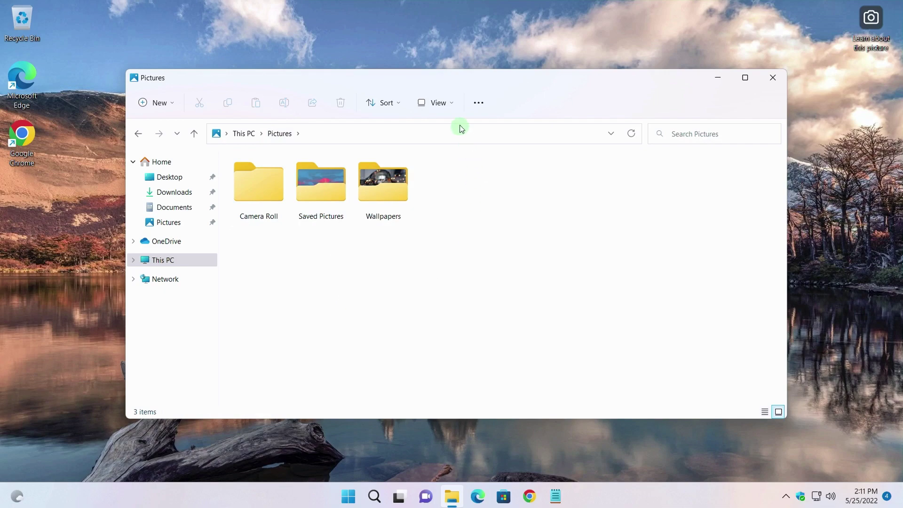
{"action": "left_click", "coordinate": [453, 108]}
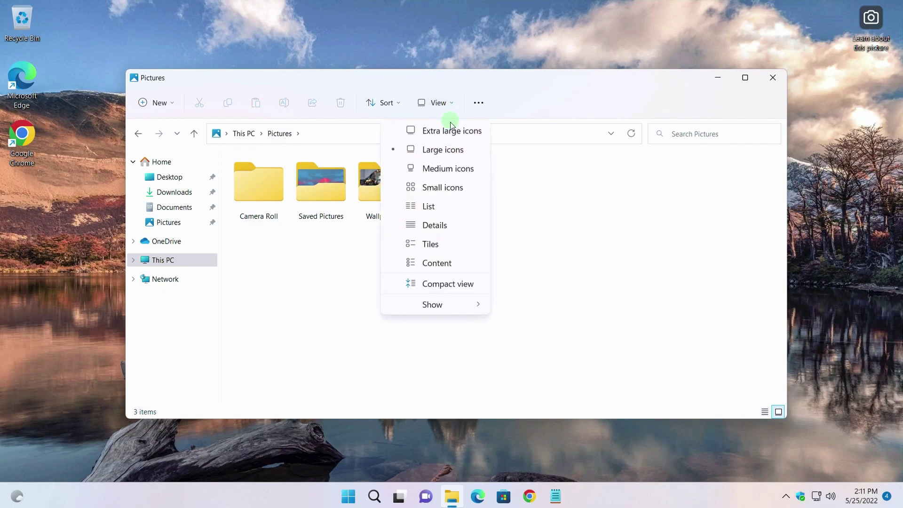
{"action": "left_click", "coordinate": [449, 132]}
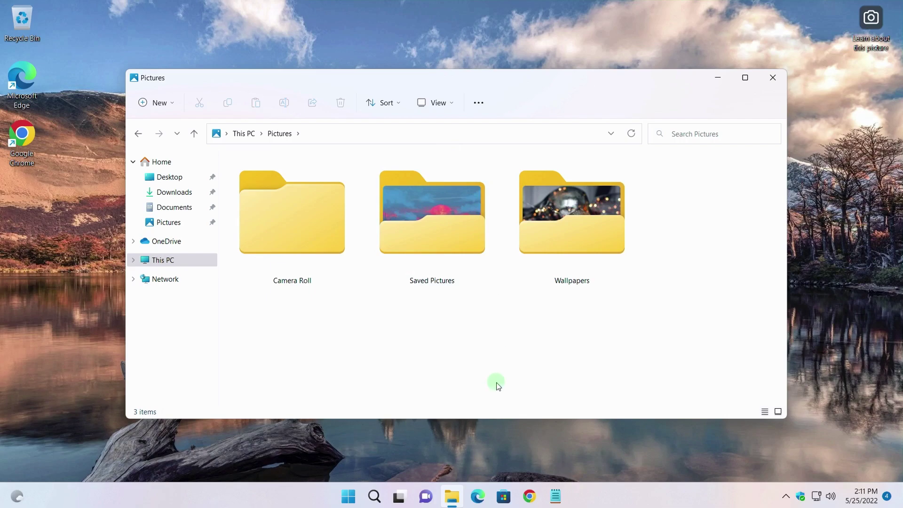